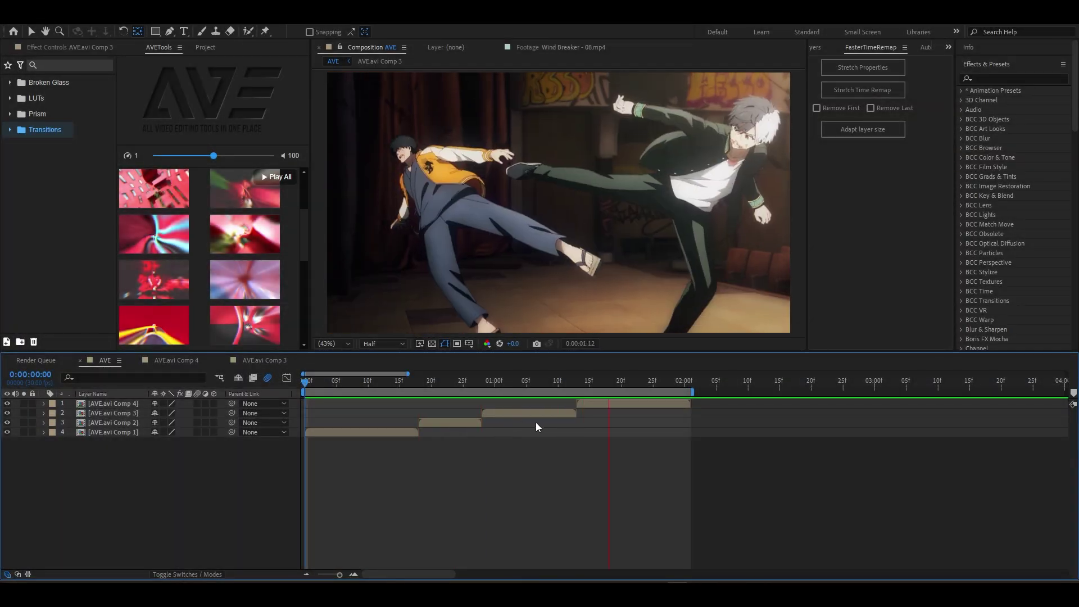
- Return the playhead to the start of the AVE composition
key("Home")
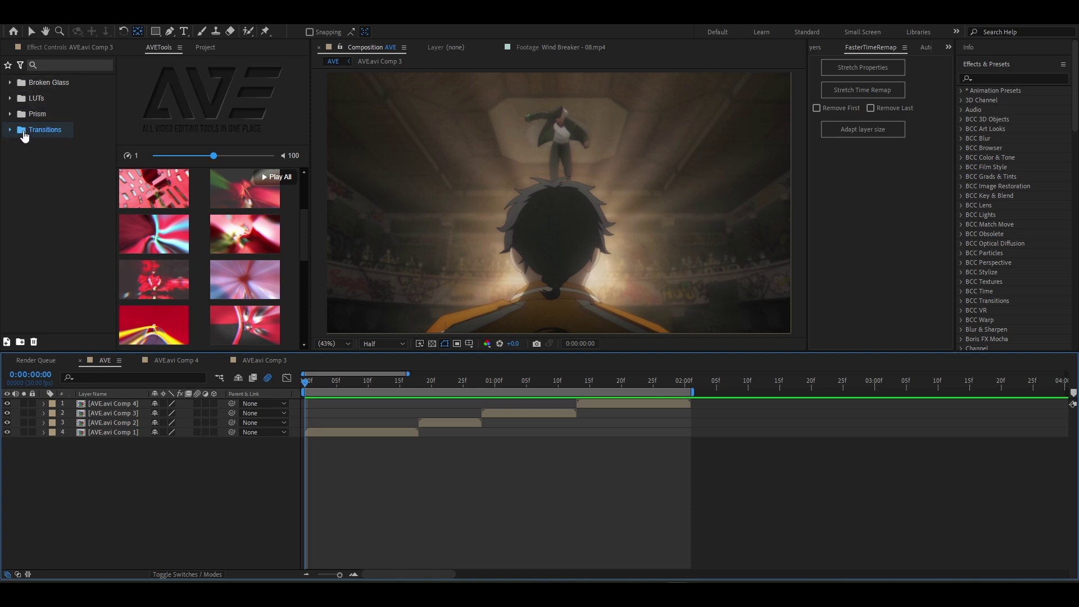
scroll(55, 172, "down", 2)
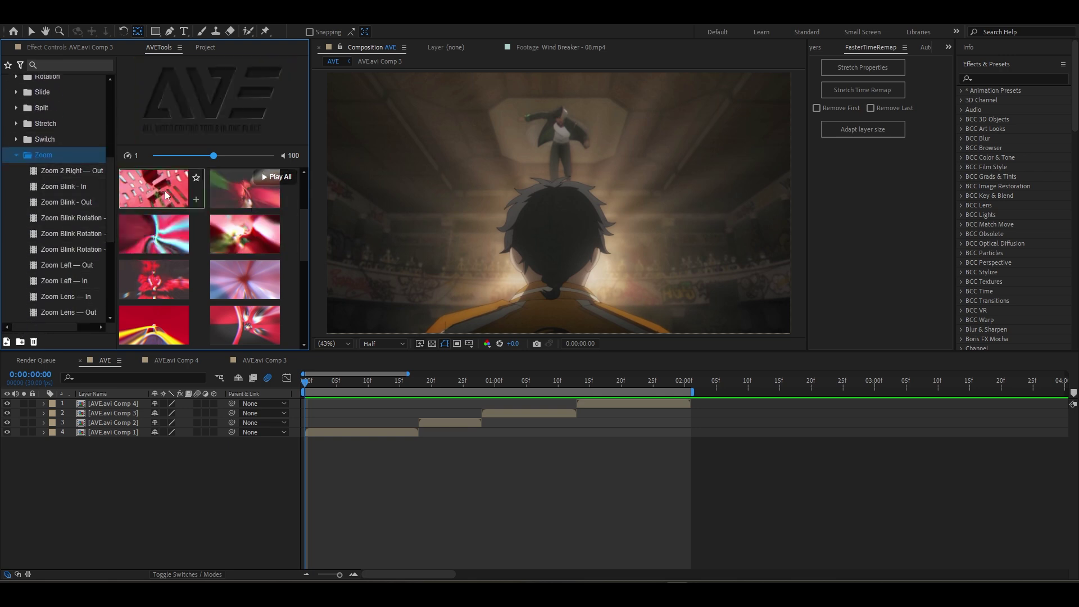
scroll(194, 256, "down", 3)
scroll(192, 255, "up", 3)
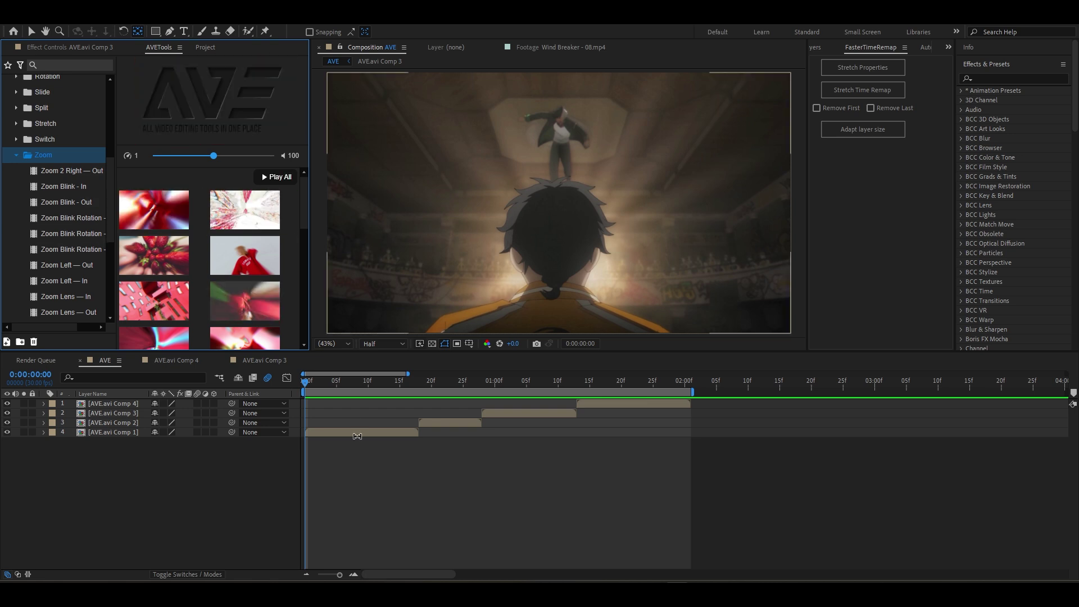
- Add the Zoom 2 Right Out transition at the opening, removing the accidental duplicate layer
double_click(154, 254)
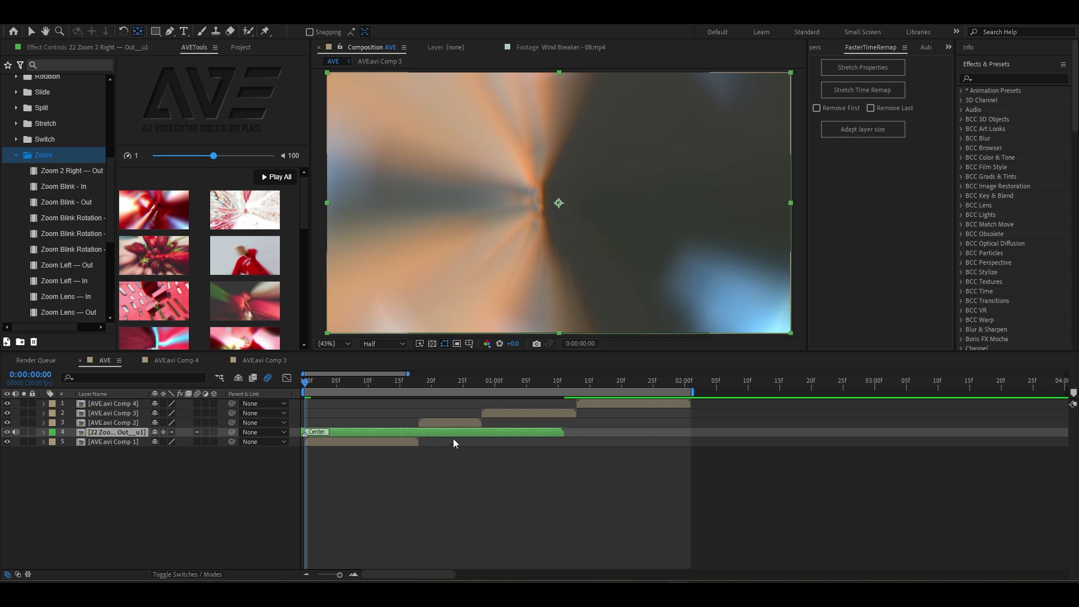
key("ctrl+d")
key("Delete")
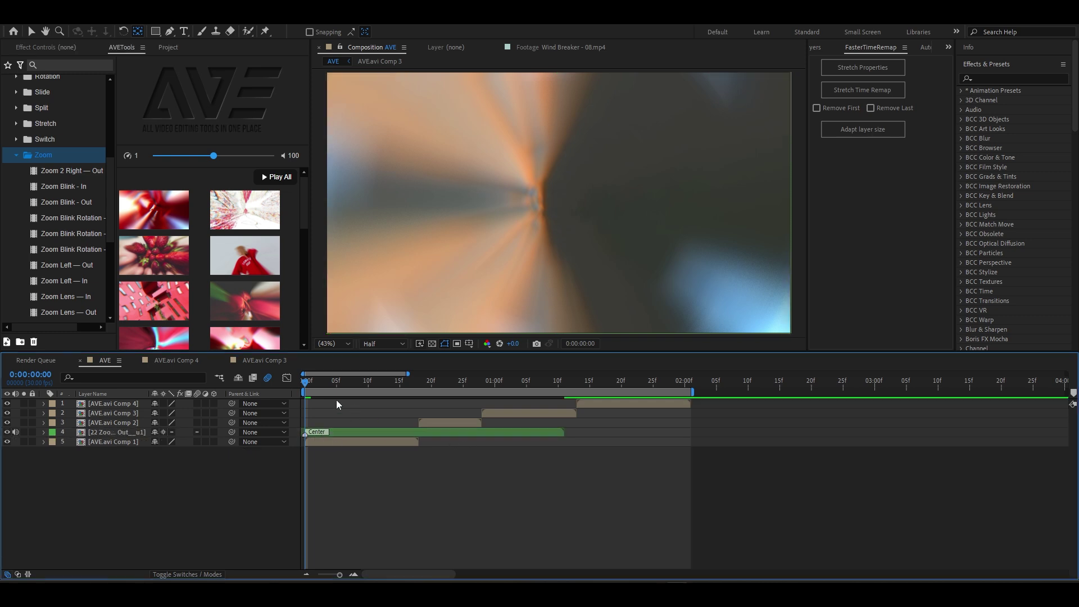
left_click_drag(307, 385, 387, 384)
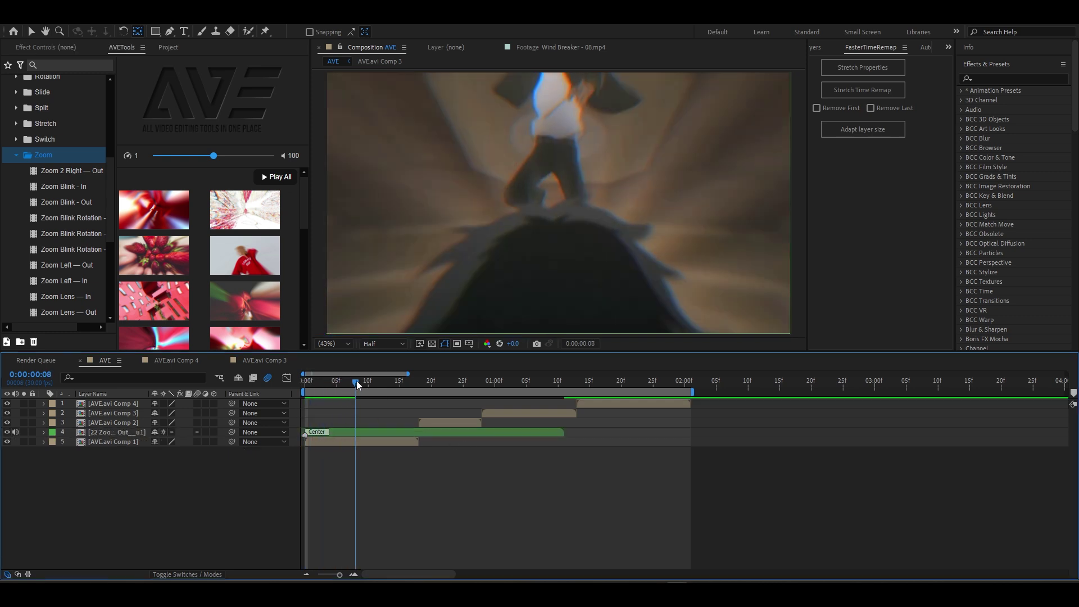
- Trim the Zoom 2 Right Out layer so it ends around frame 22
left_click(576, 438)
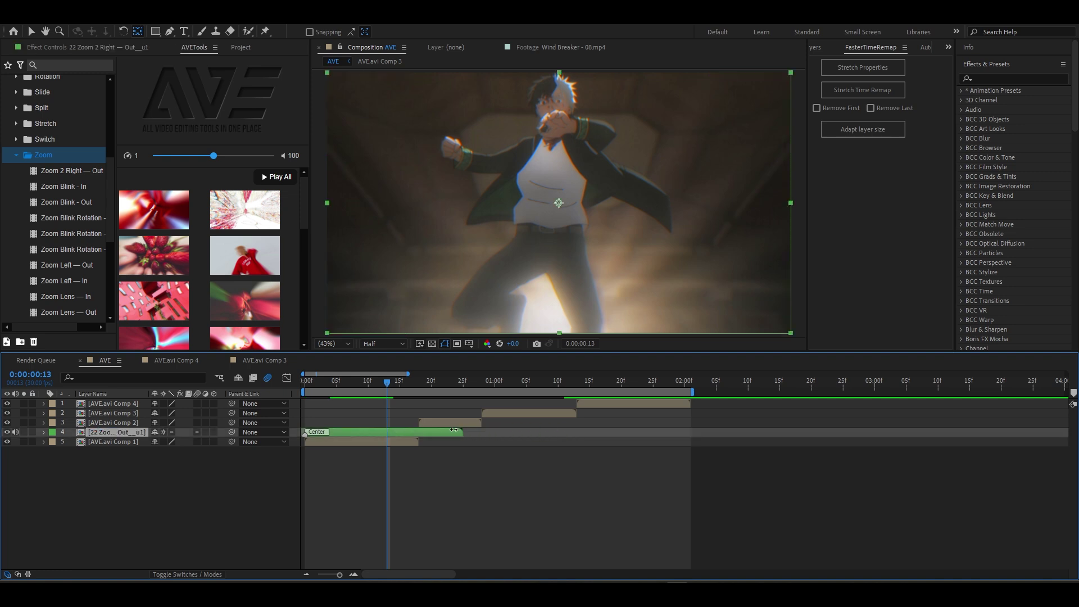
left_click_drag(454, 431, 443, 431)
left_click_drag(386, 381, 313, 382)
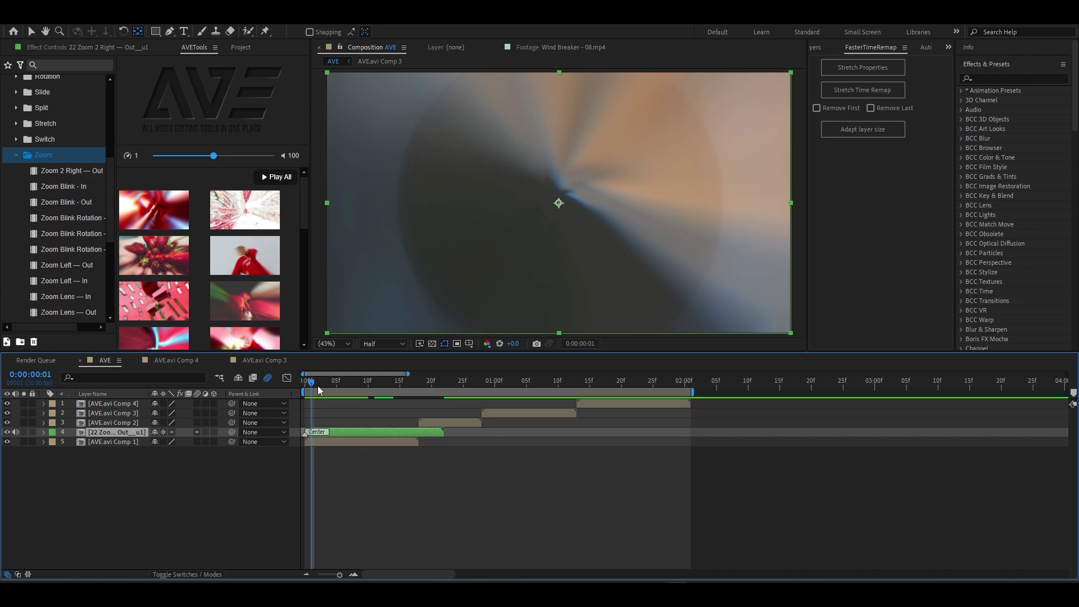
left_click_drag(312, 383, 305, 382)
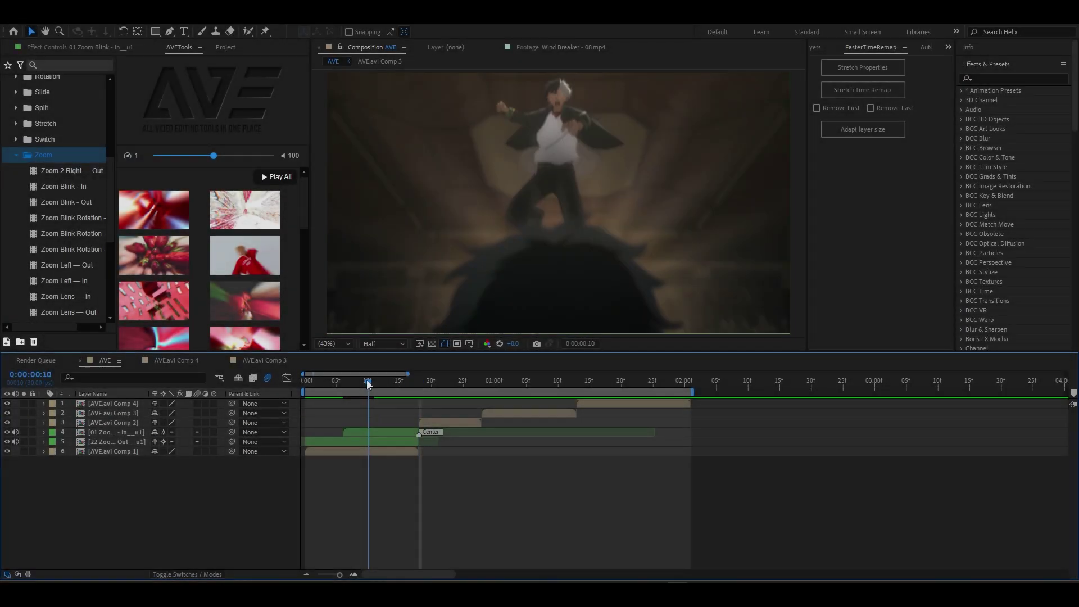
- Add a Zoom Blink In transition at the first cut over AVE.avi Comp 2 near frame 18
left_click_drag(366, 381, 419, 384)
left_click(447, 422)
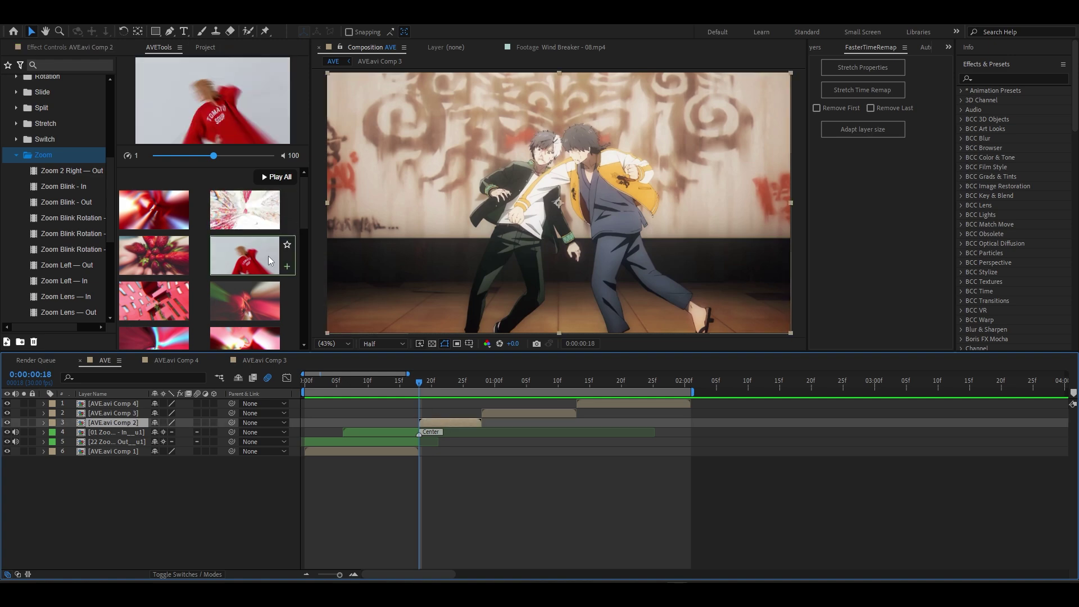
left_click(288, 224)
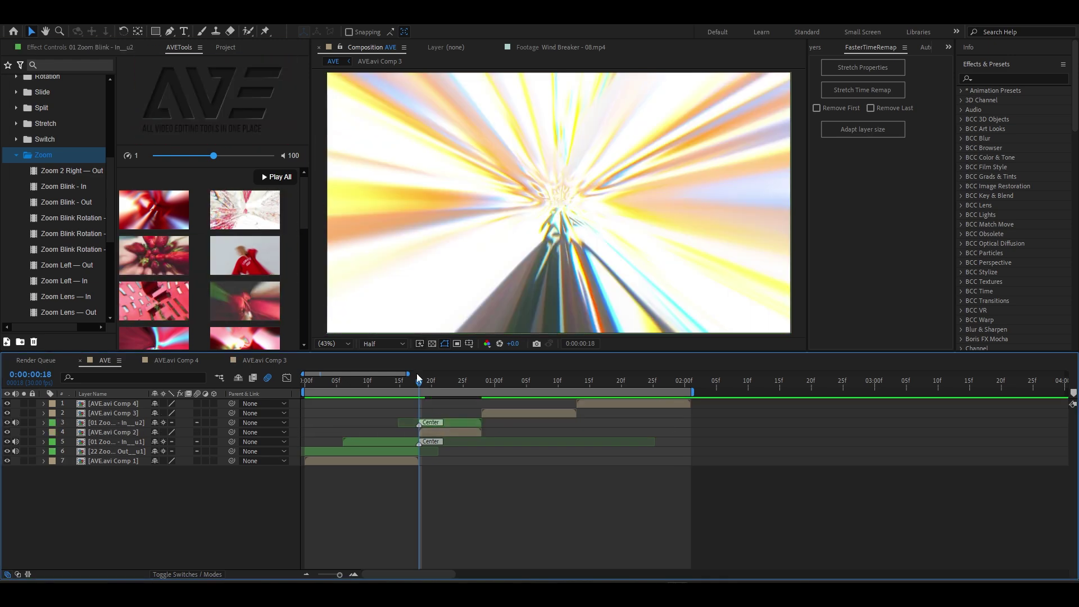
left_click_drag(417, 380, 457, 380)
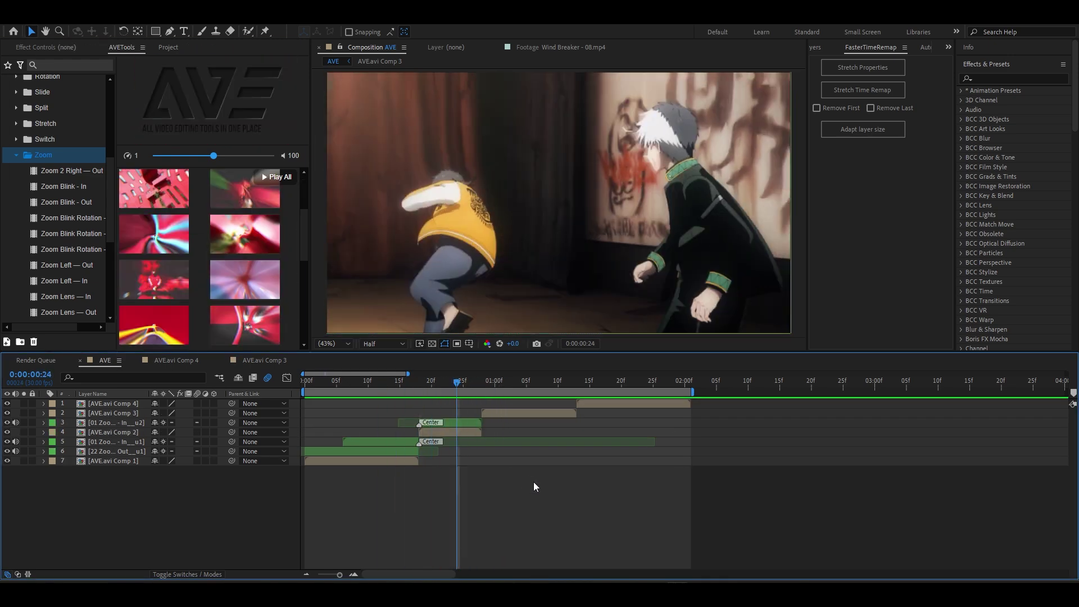
scroll(211, 253, "down", 1)
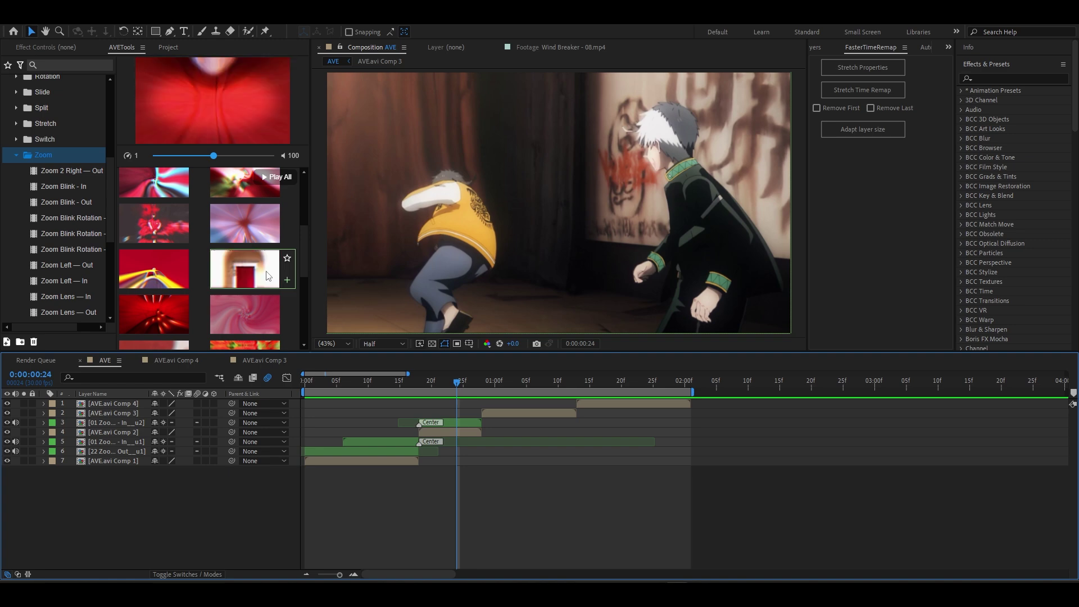
- Add a Zoom Simple Out transition and slide it later toward the second cut
left_click(286, 279)
left_click_drag(451, 423, 507, 426)
left_click_drag(442, 381, 479, 384)
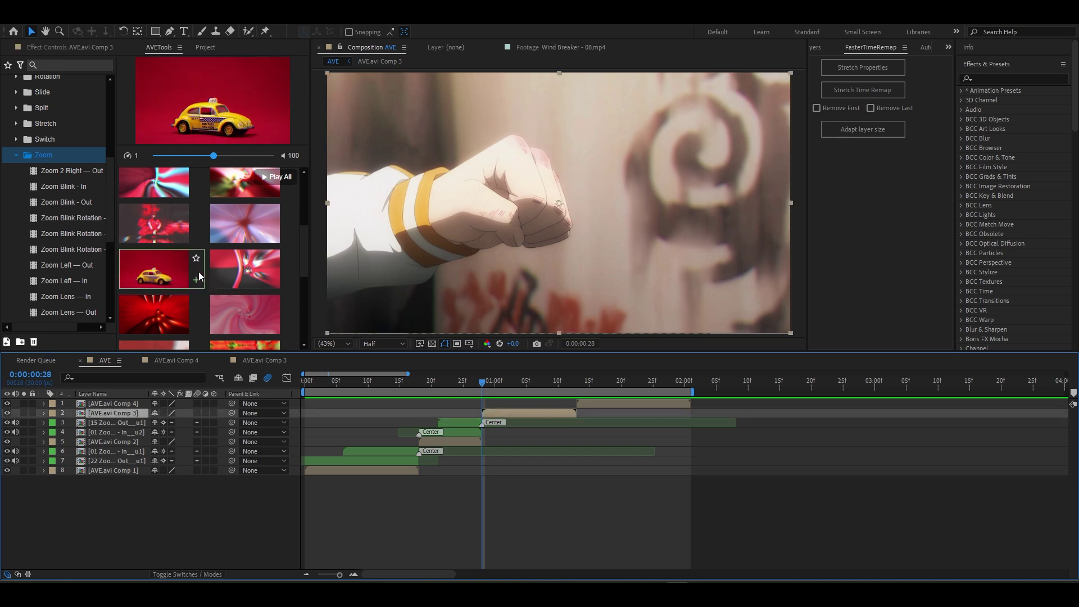
- Add a Zoom Lens In transition after the cut and shorten its layer bar
double_click(183, 228)
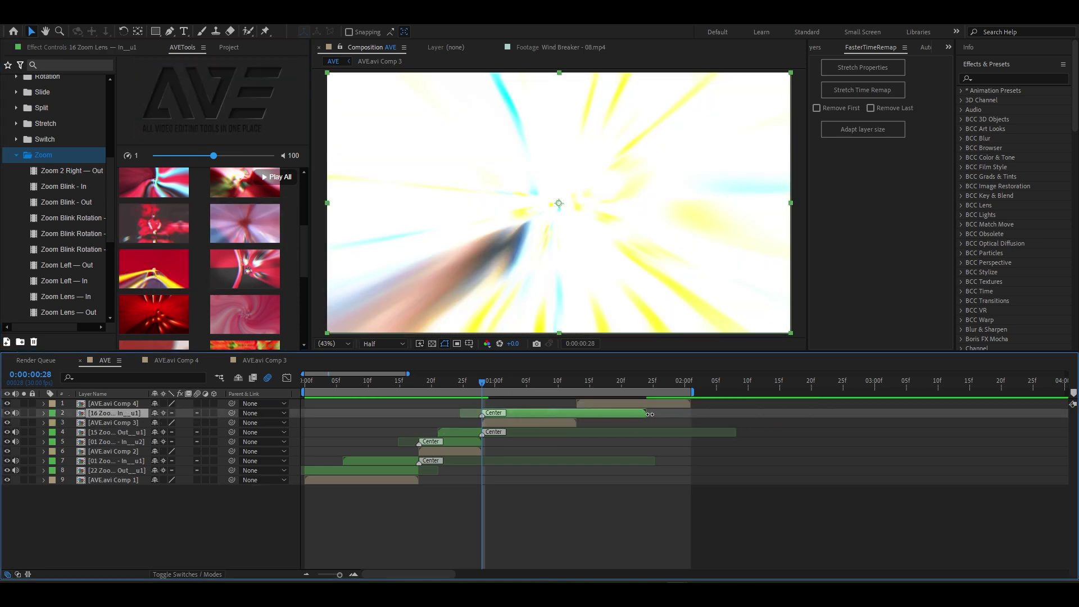
left_click_drag(647, 413, 576, 413)
left_click(540, 432)
mouse_move(505, 381)
left_mouse_down()
mouse_move(533, 384)
mouse_move(481, 384)
left_mouse_up()
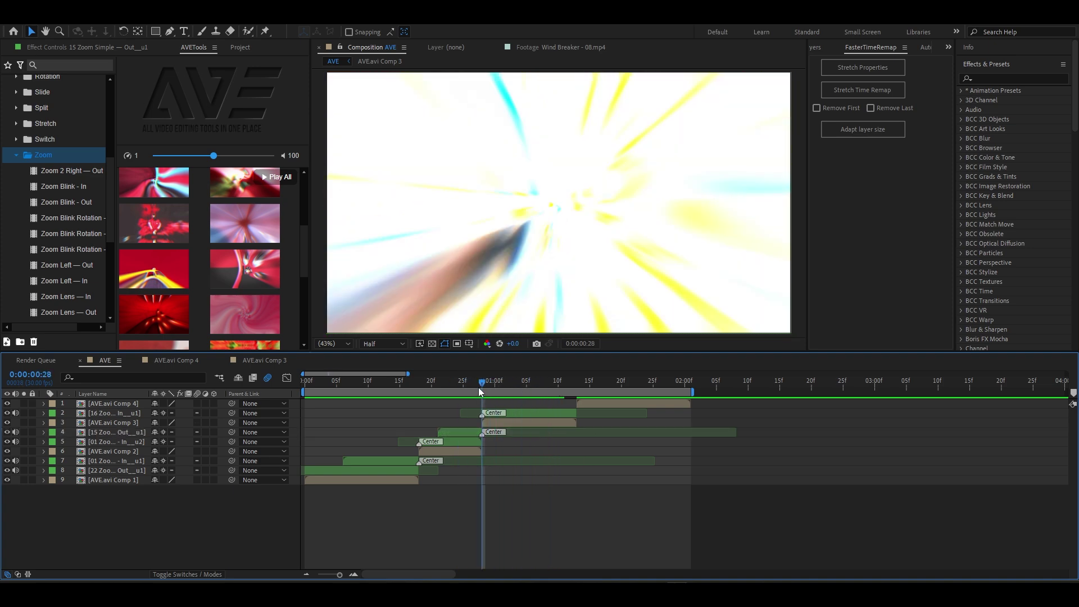
- Keyframe AVE.avi Comp 3 Scale from 100% to about 110% by 1:07, eased in the Graph Editor
left_click(110, 423)
key("s")
left_click(540, 381)
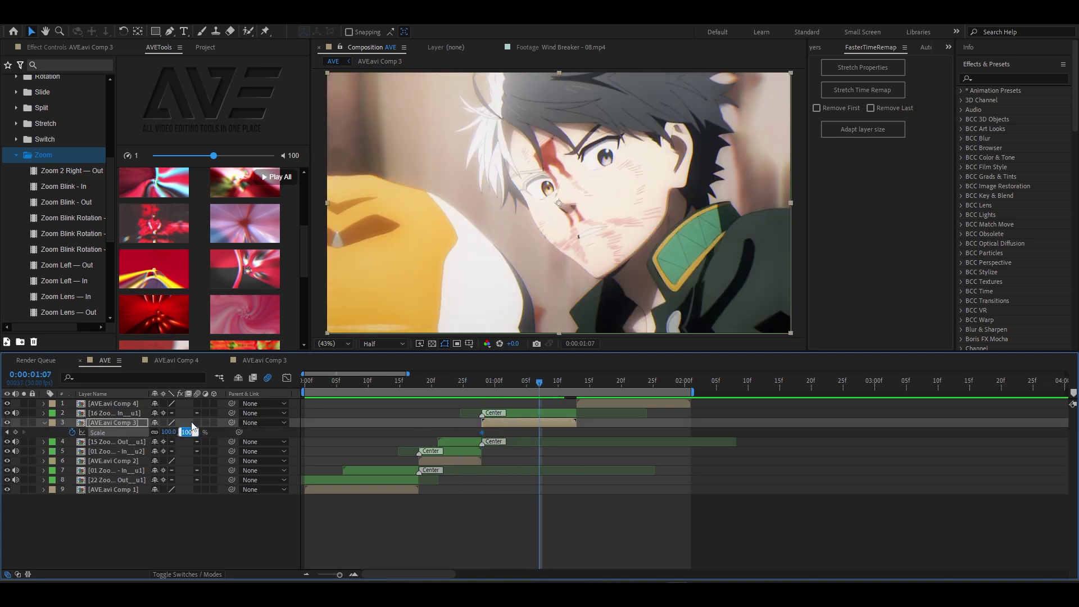
type("107.1")
key("Return")
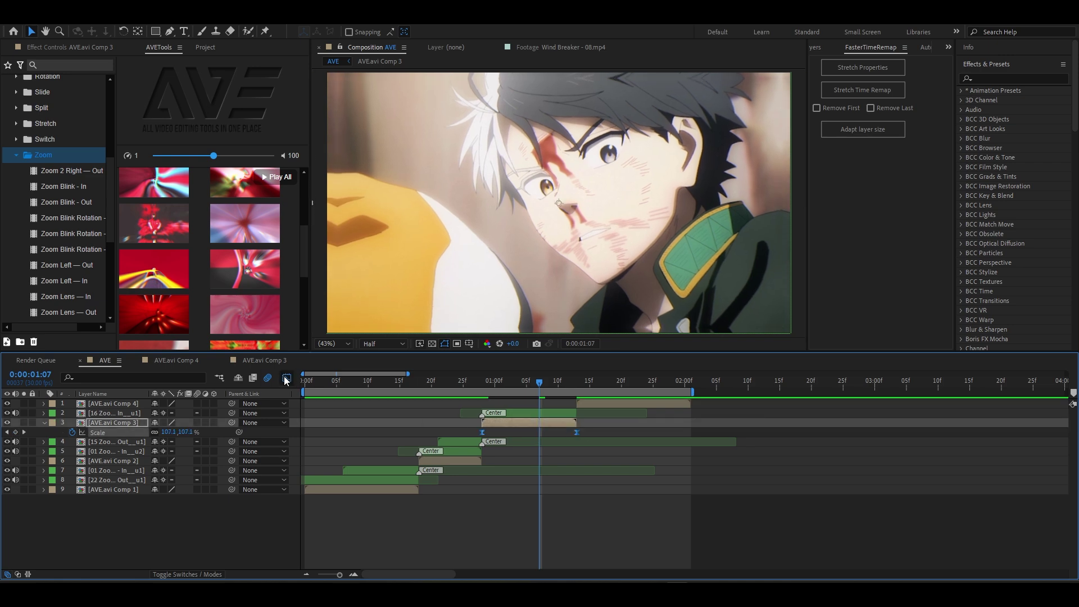
left_click(287, 378)
left_click_drag(546, 408, 501, 413)
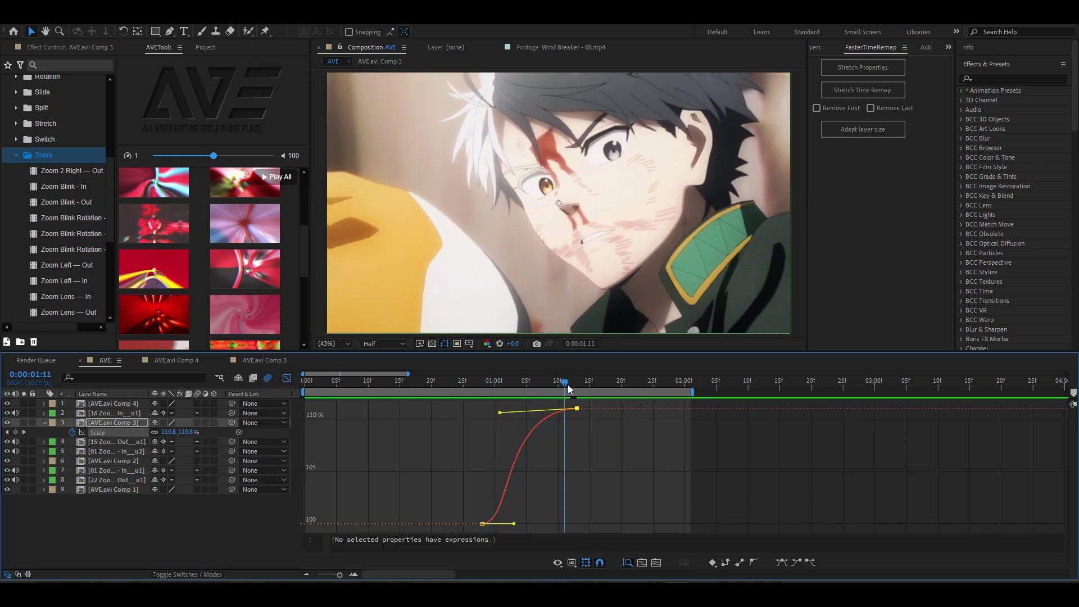
left_click(287, 378)
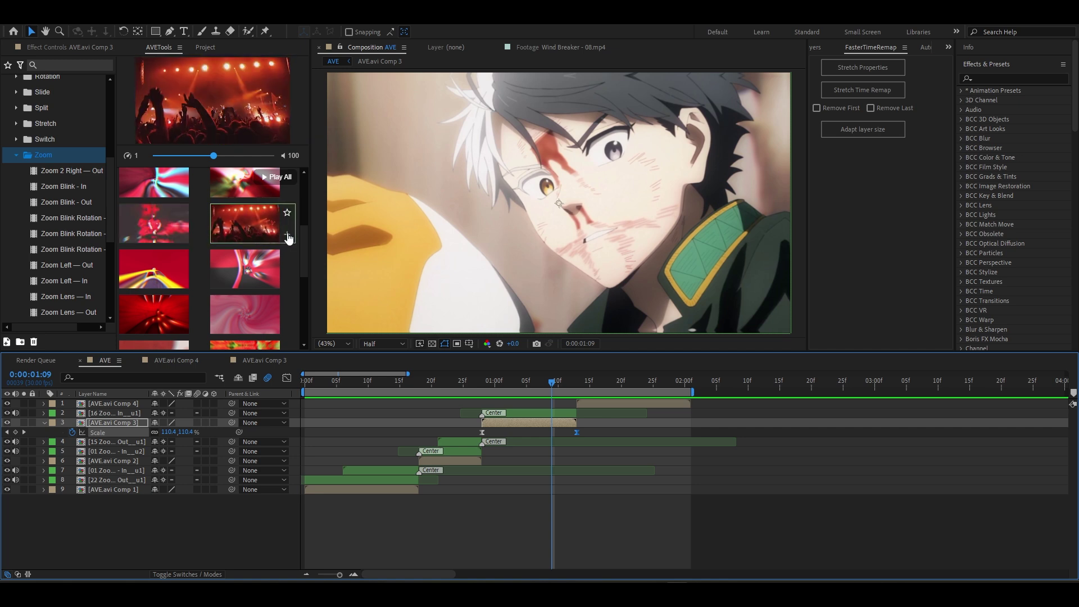
- Add a Zoom Lens Out transition as the top layer and shift it later toward the Comp 4 cut
left_click(287, 239)
left_click_drag(135, 423, 136, 401)
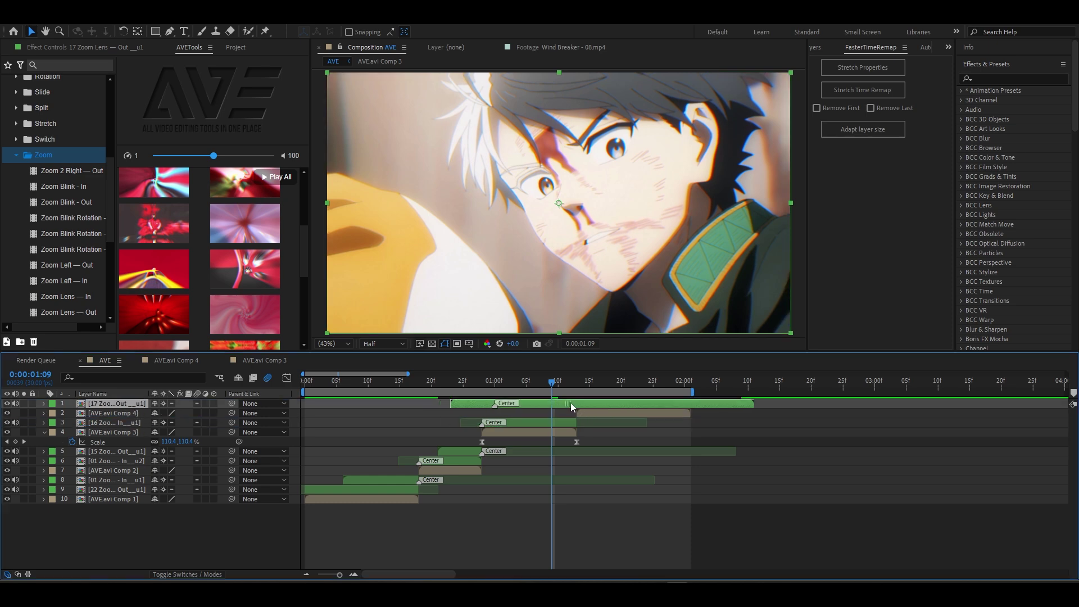
left_click_drag(571, 402, 649, 403)
double_click(650, 403)
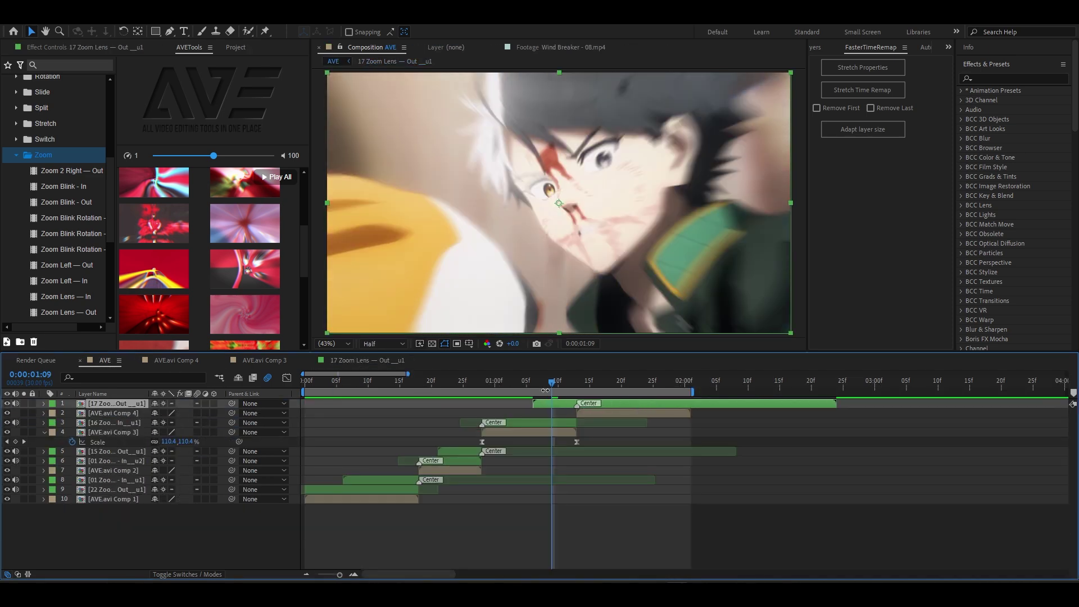
- Shorten the Zoom Lens Out layer and nudge it so it bridges into the fourth clip
mouse_move(552, 381)
left_mouse_down()
mouse_move(590, 381)
mouse_move(530, 380)
mouse_move(577, 380)
left_mouse_up()
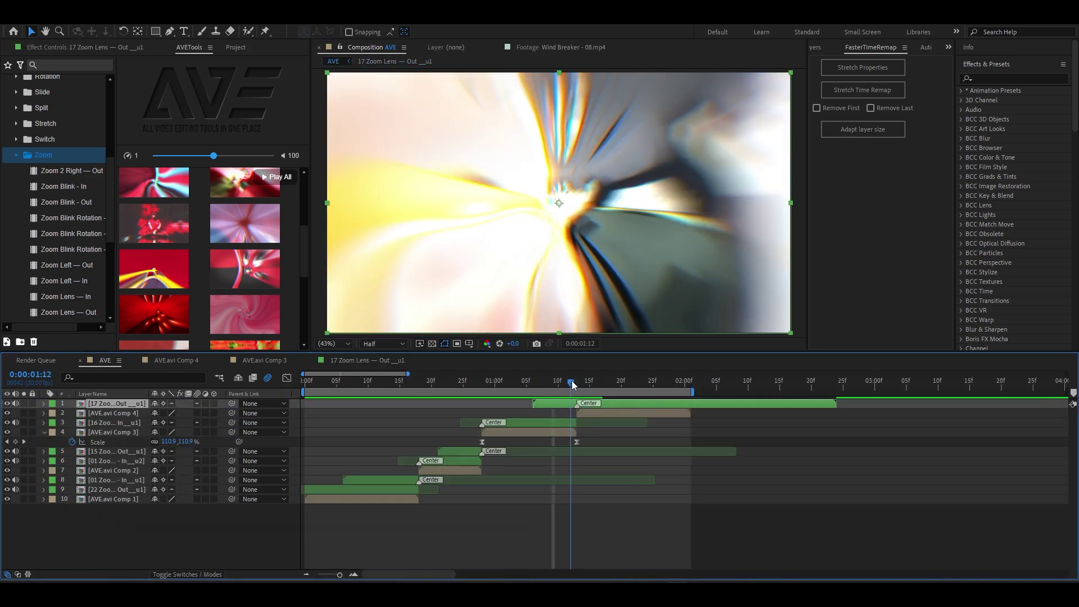
left_click_drag(838, 403, 722, 403)
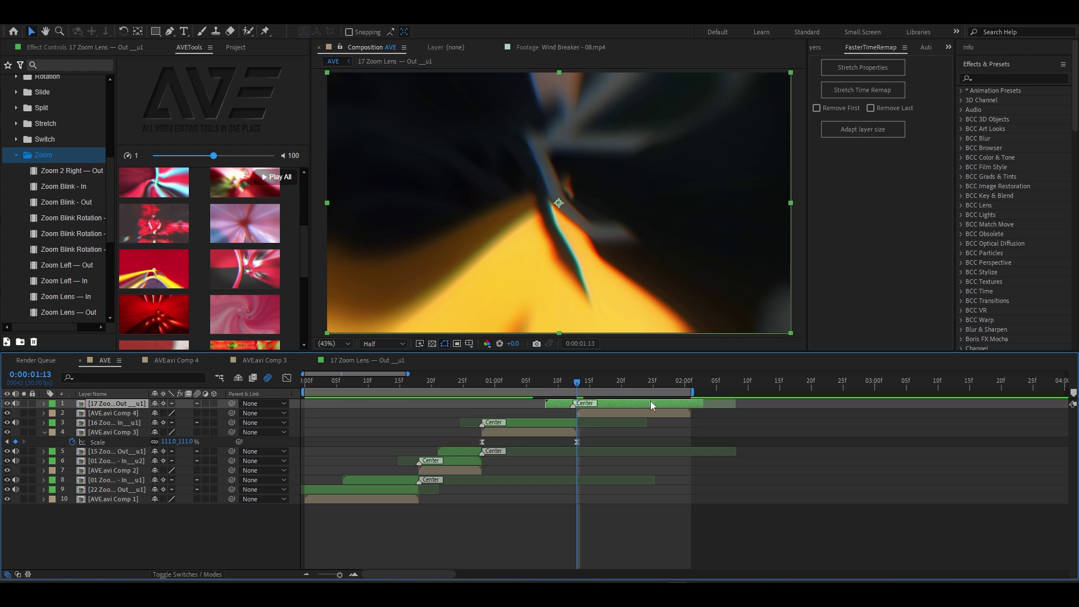
left_click_drag(651, 403, 656, 404)
mouse_move(578, 381)
left_mouse_down()
mouse_move(545, 381)
mouse_move(612, 381)
mouse_move(544, 381)
mouse_move(646, 381)
left_mouse_up()
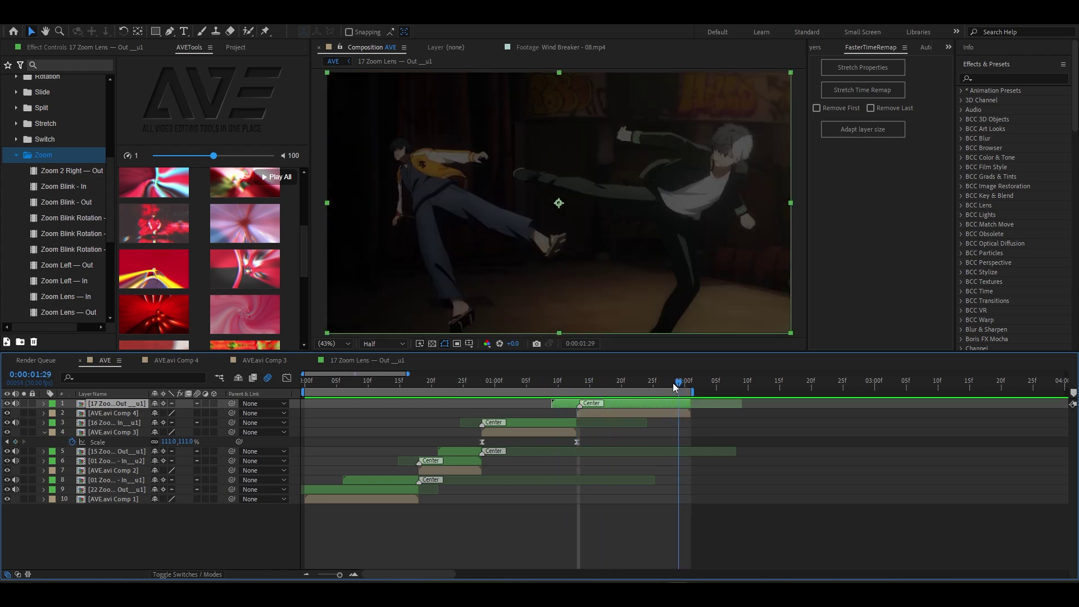
key("Home")
key("space")
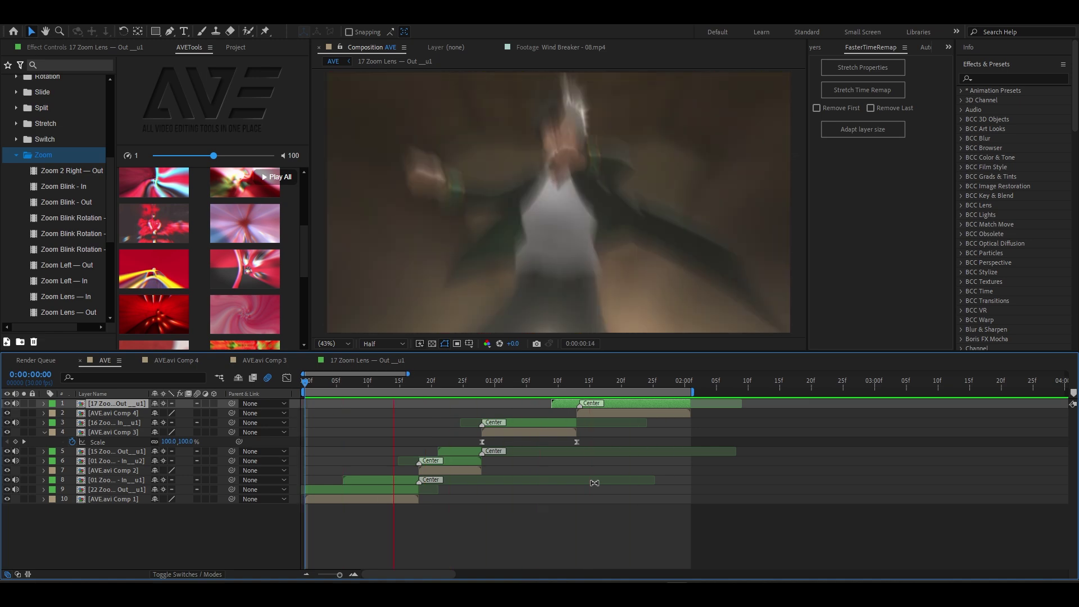
key("space")
key("Home")
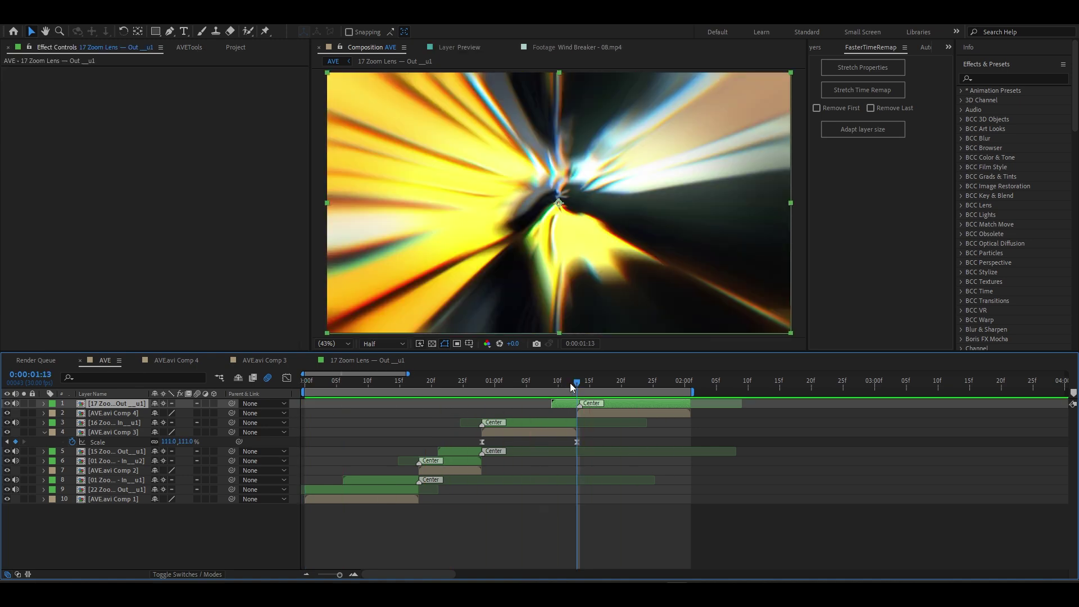
key("space")
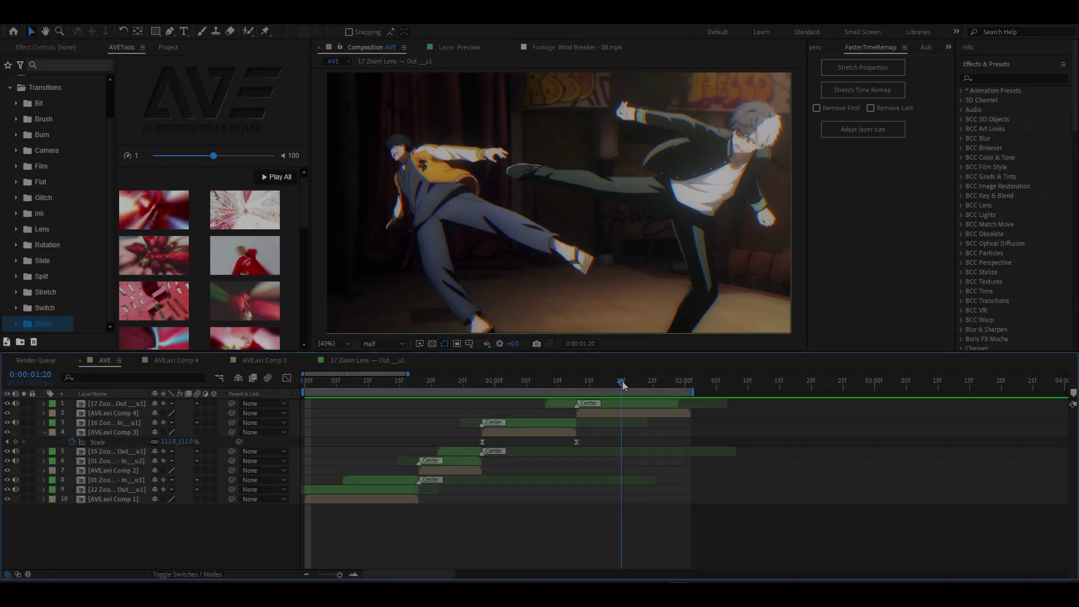
- Drop the Film 05 transition as the top layer at the 0:00:01:13 cut and preview it
left_click_drag(621, 381, 578, 381)
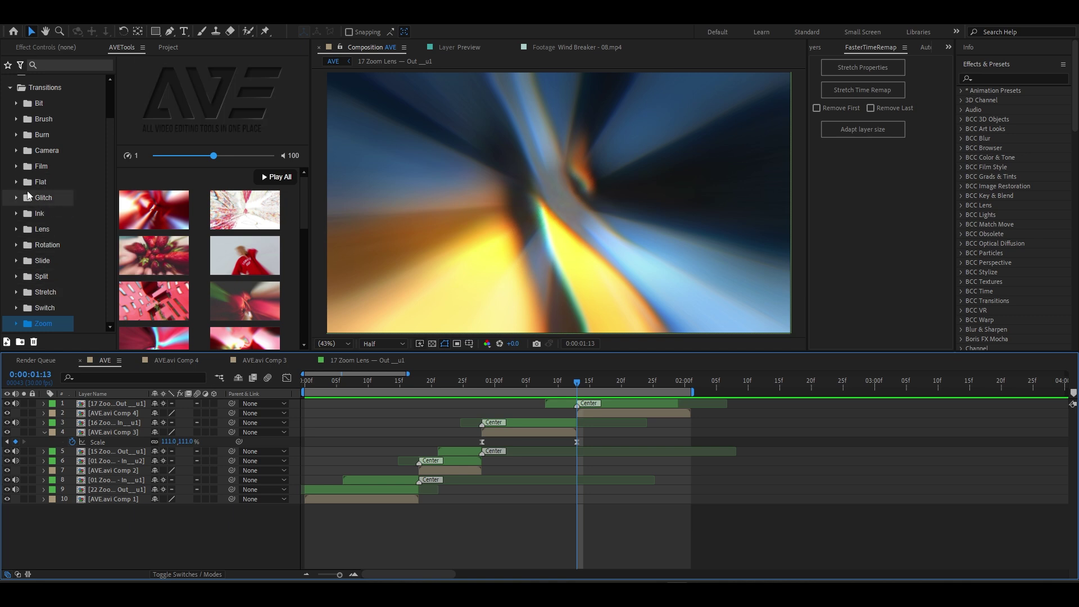
left_click(47, 166)
mouse_move(245, 301)
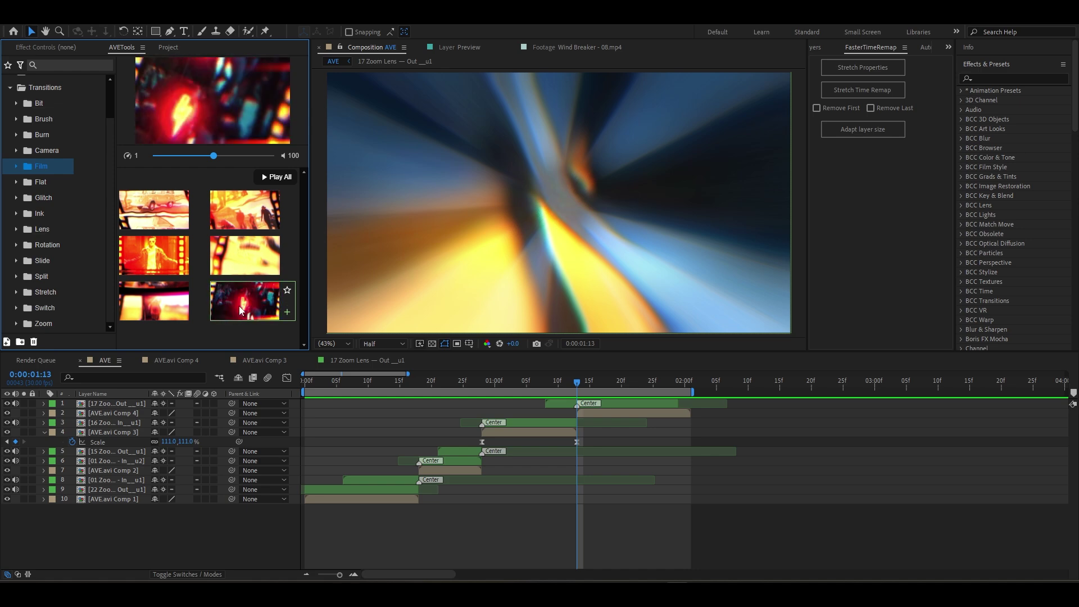
mouse_move(238, 306)
left_mouse_down()
mouse_move(607, 404)
mouse_move(629, 403)
mouse_move(620, 381)
left_mouse_up()
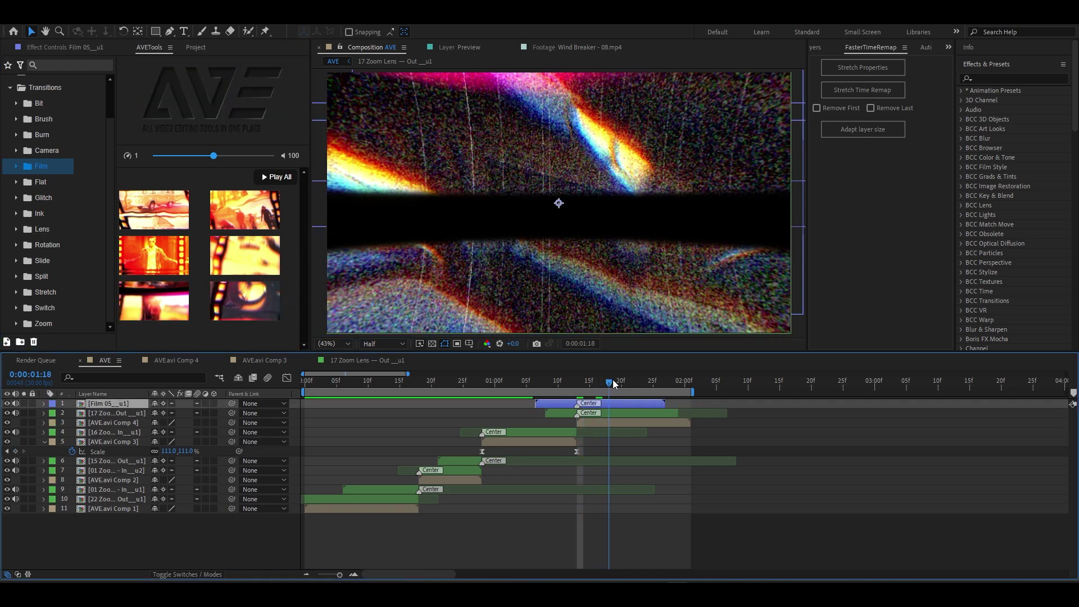
key("space")
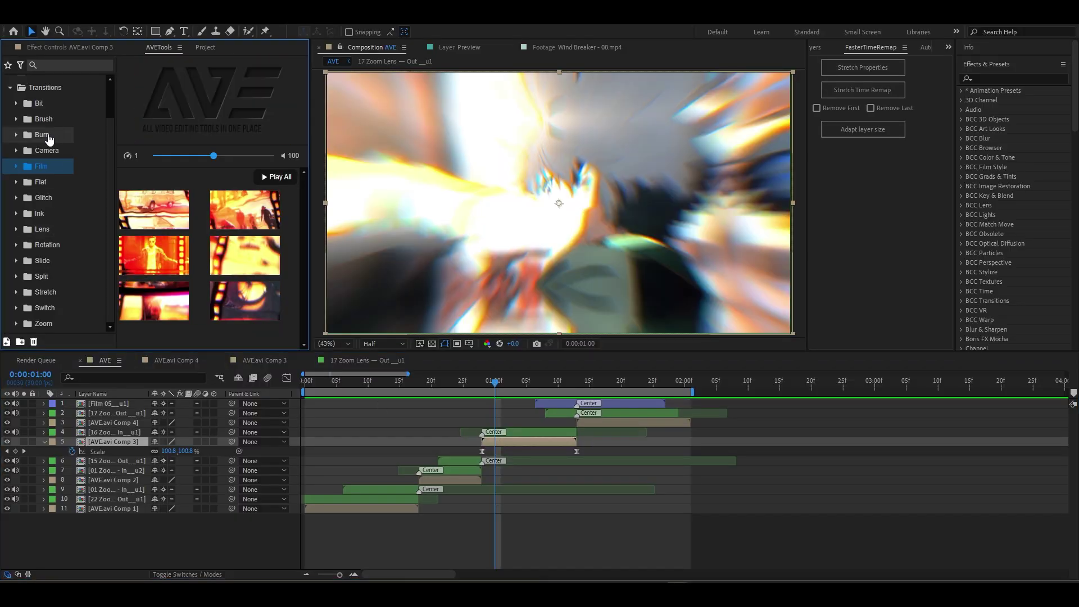
- Add the 07 Burn transition and position its layer to straddle the cut near 0:00:00:28
left_click(42, 135)
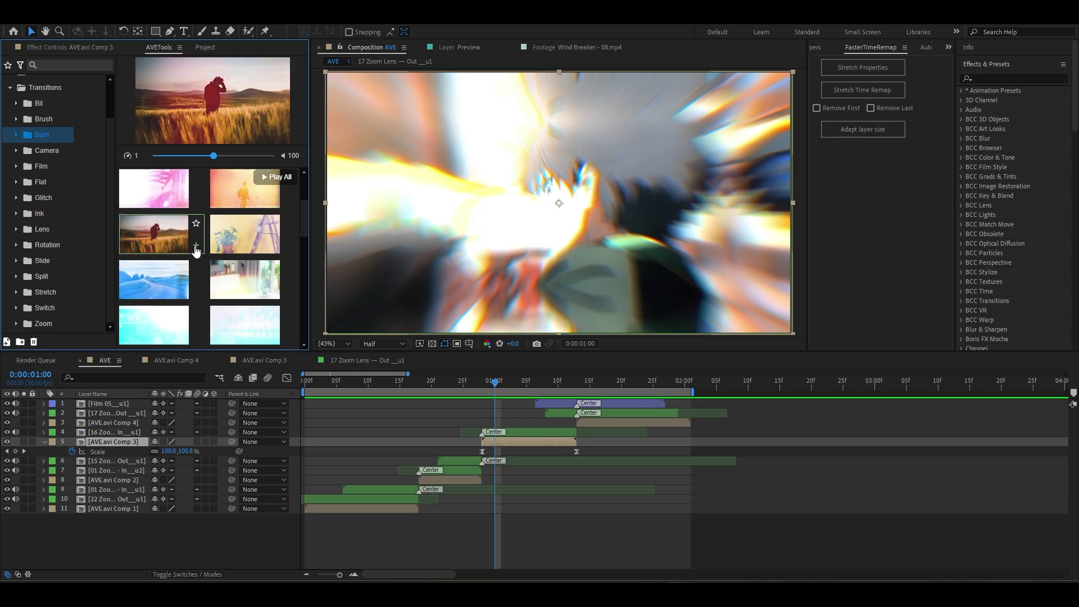
scroll(169, 254, "up", 2)
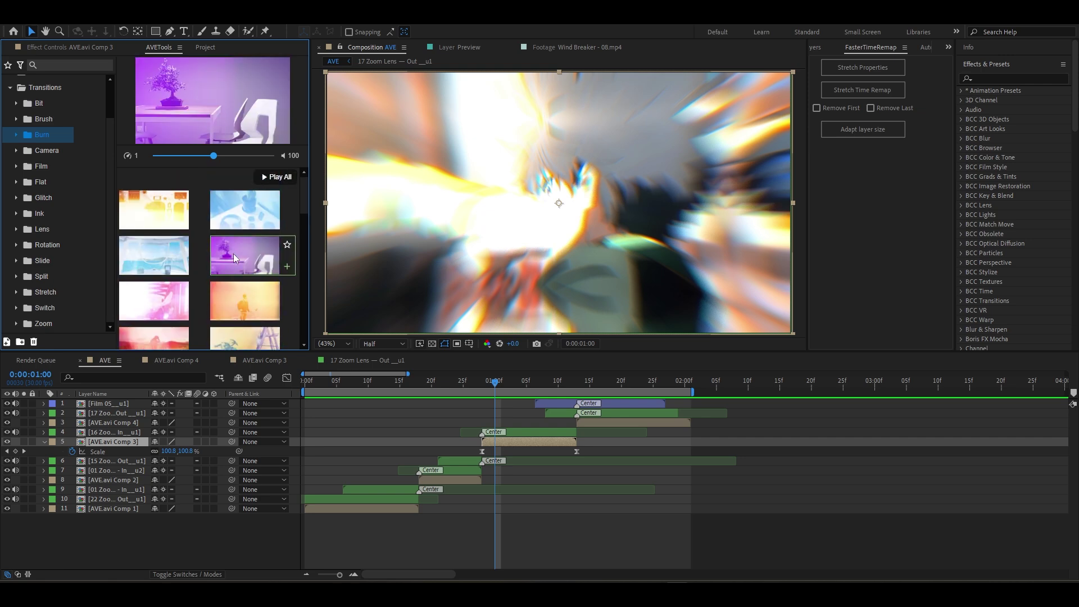
scroll(194, 261, "down", 2)
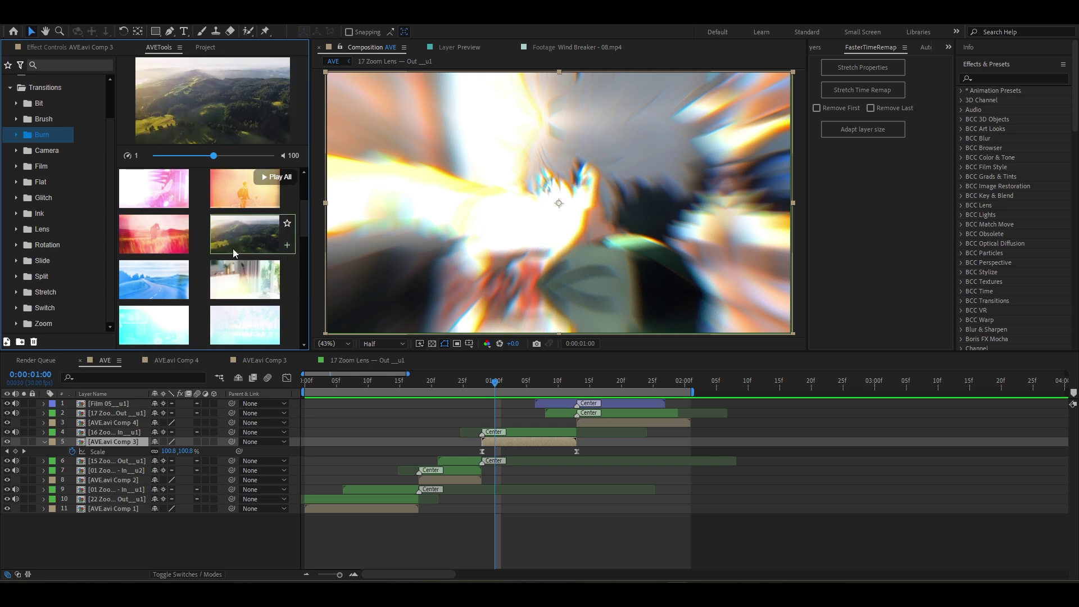
scroll(194, 271, "down", 2)
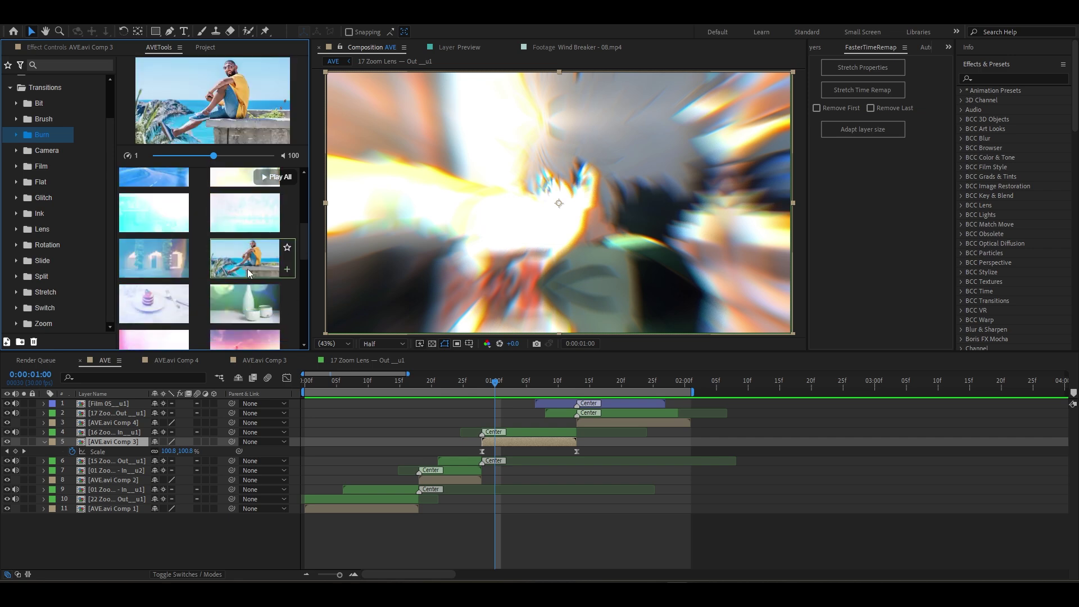
scroll(219, 278, "down", 2)
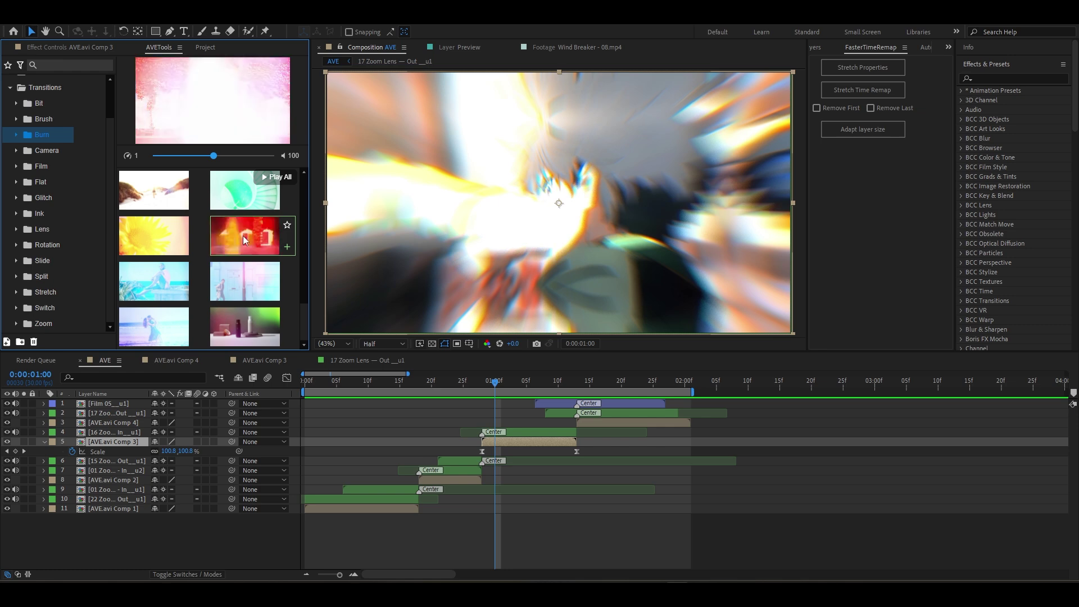
scroll(239, 238, "down", 3)
scroll(178, 253, "down", 2)
scroll(173, 252, "up", 1)
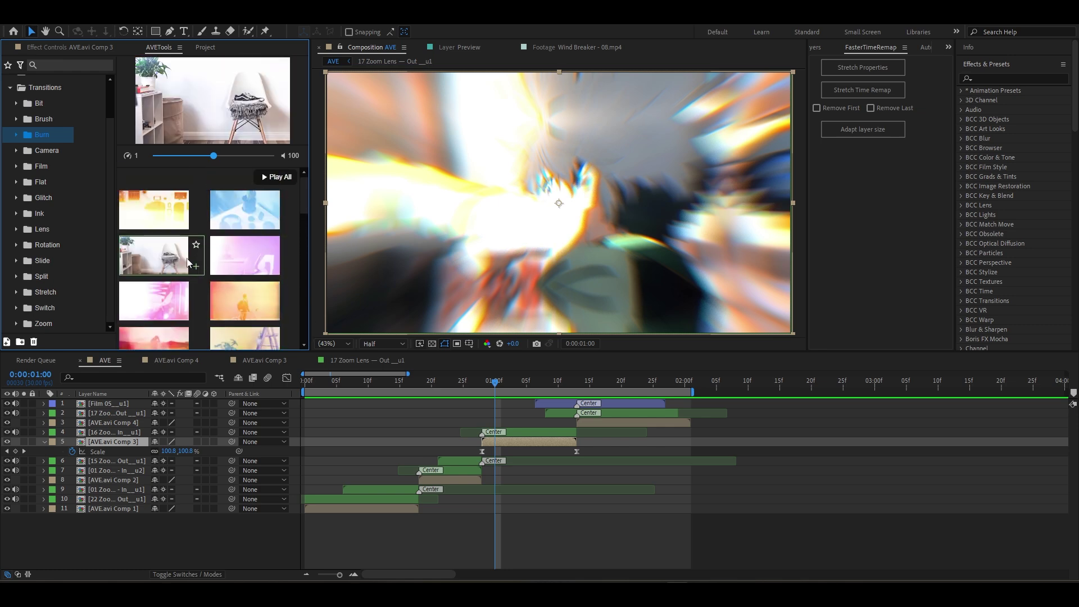
scroll(200, 266, "down", 3)
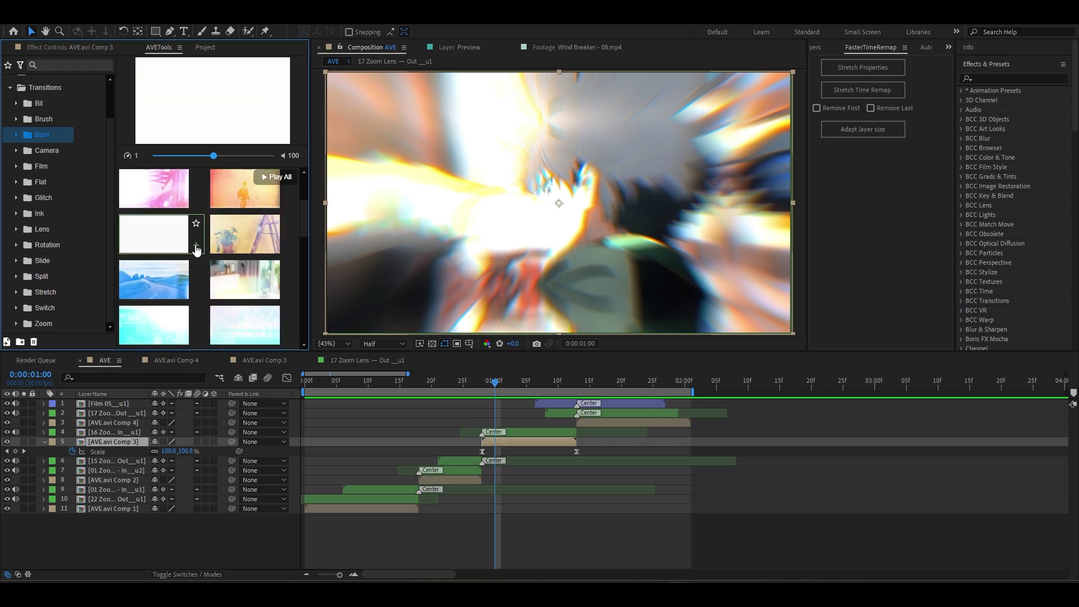
left_click(197, 248)
left_click_drag(541, 439, 524, 439)
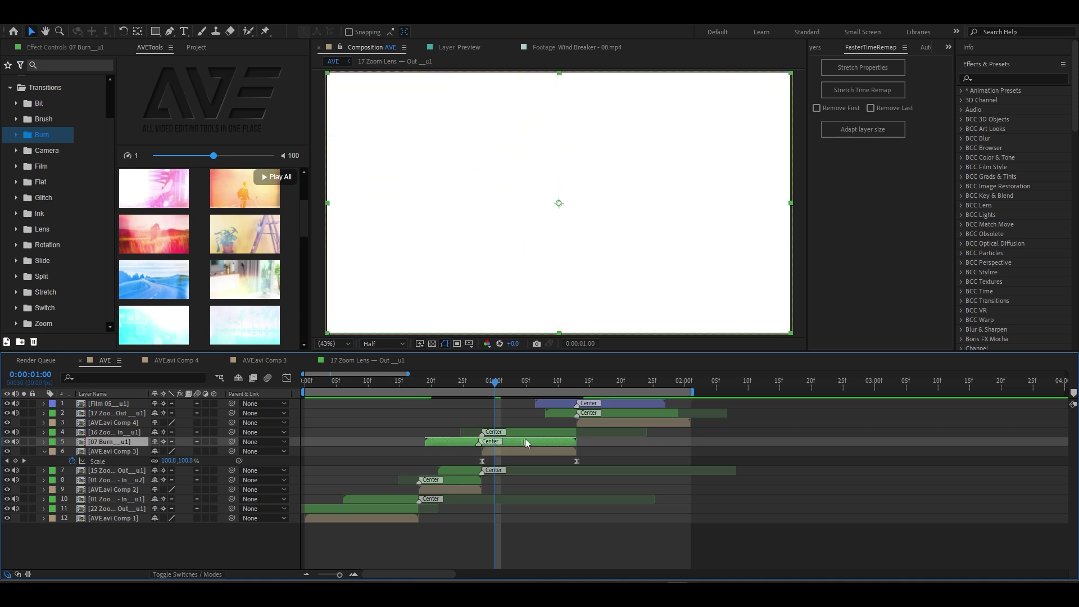
left_click(481, 383)
left_click_drag(479, 383, 476, 383)
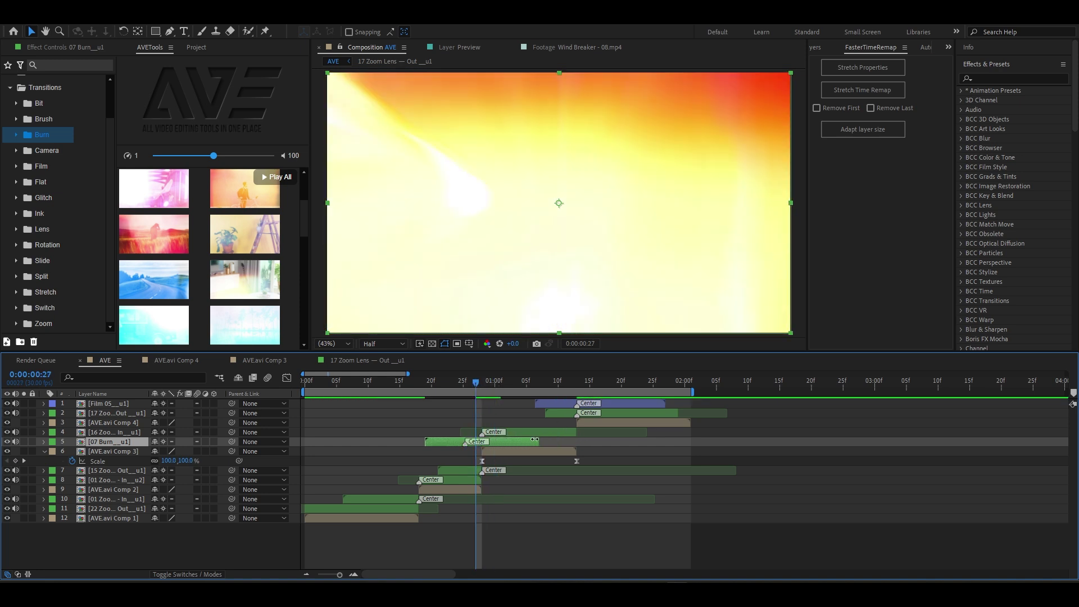
left_click_drag(540, 441, 523, 444)
mouse_move(478, 381)
left_mouse_down()
mouse_move(532, 385)
mouse_move(494, 383)
left_mouse_up()
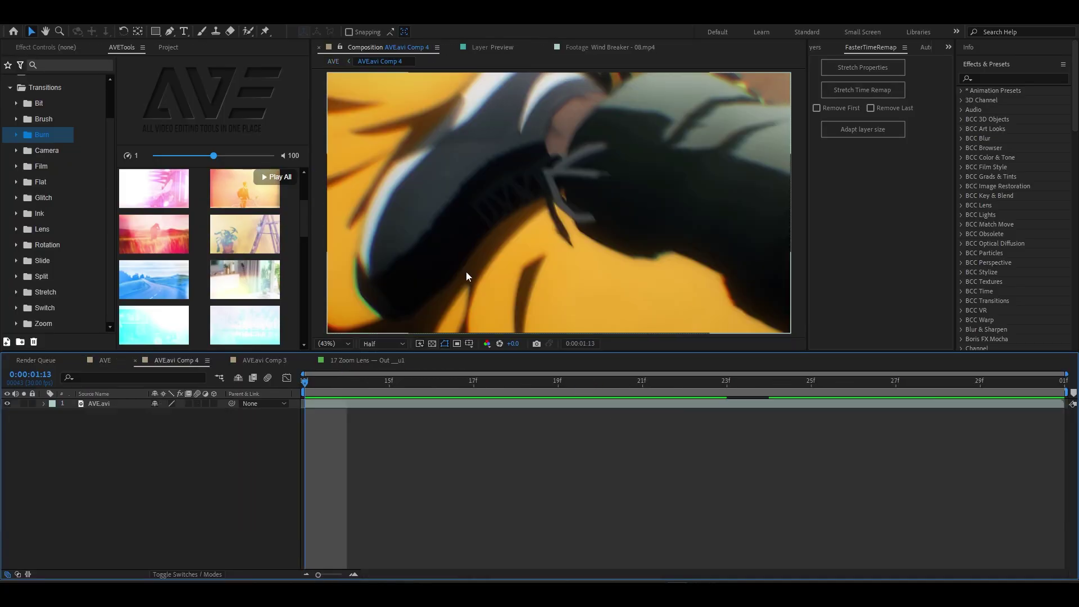
scroll(34, 168, "up", 2)
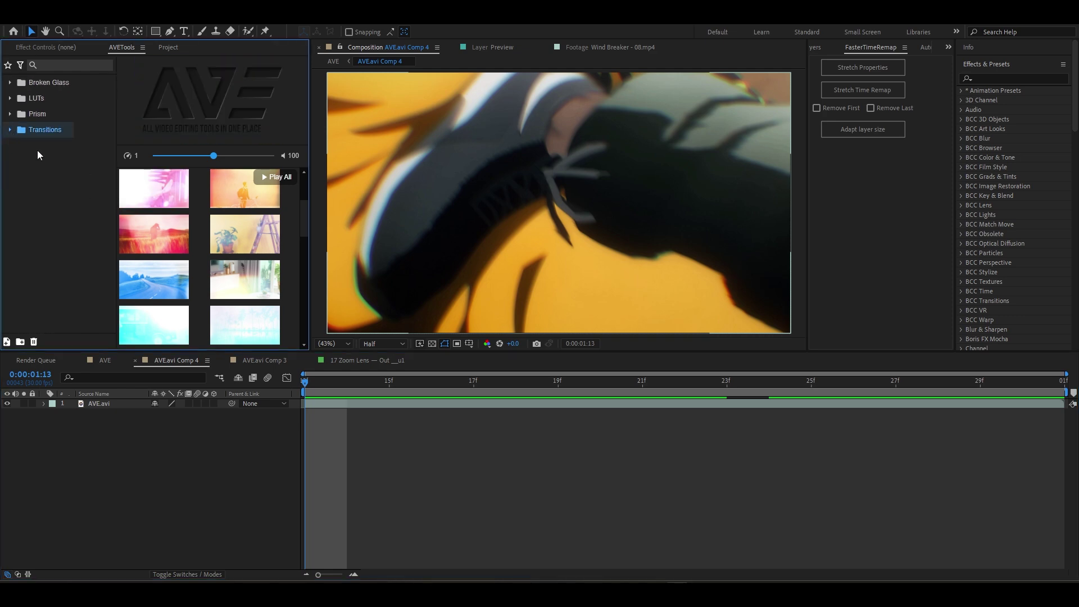
- Add the Glass Cracks 04 overlay inside AVE.avi Comp 4 and scrub through it
left_click(38, 86)
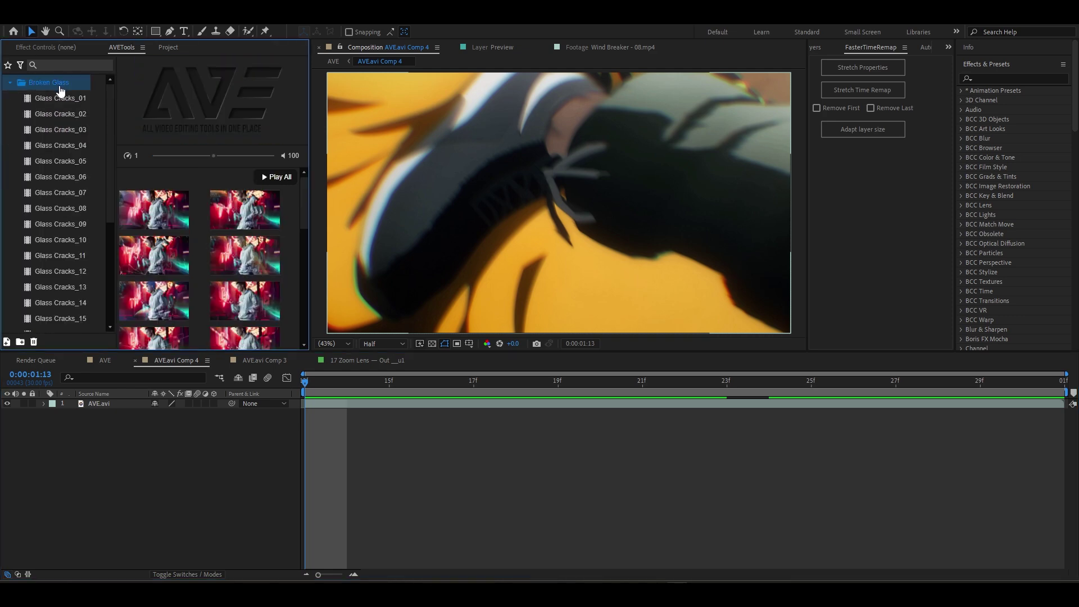
mouse_move(245, 256)
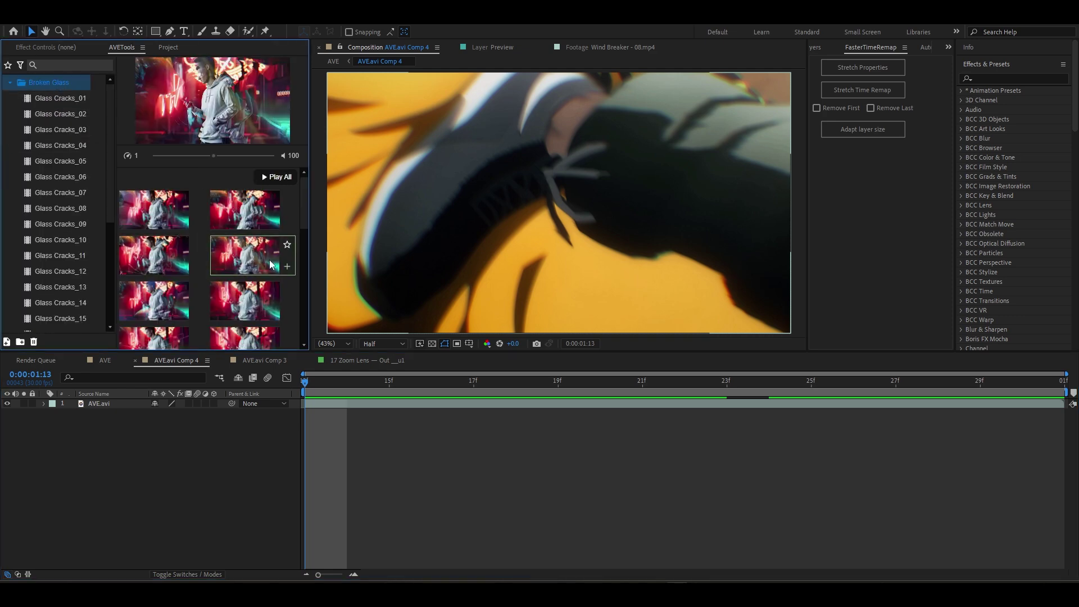
left_click(288, 270)
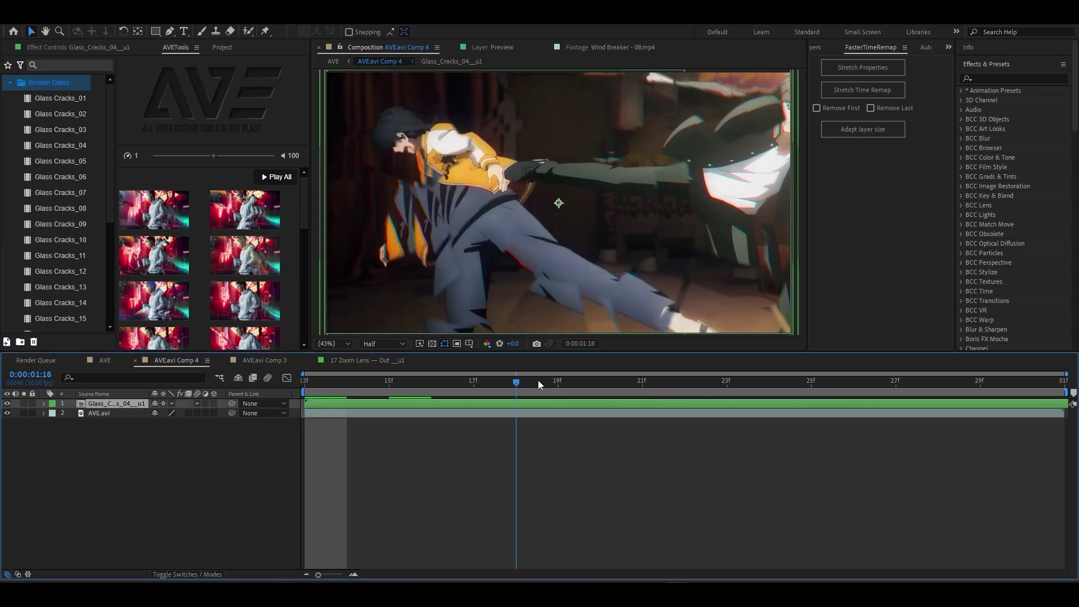
mouse_move(305, 382)
left_mouse_down()
mouse_move(1023, 381)
mouse_move(937, 381)
left_mouse_up()
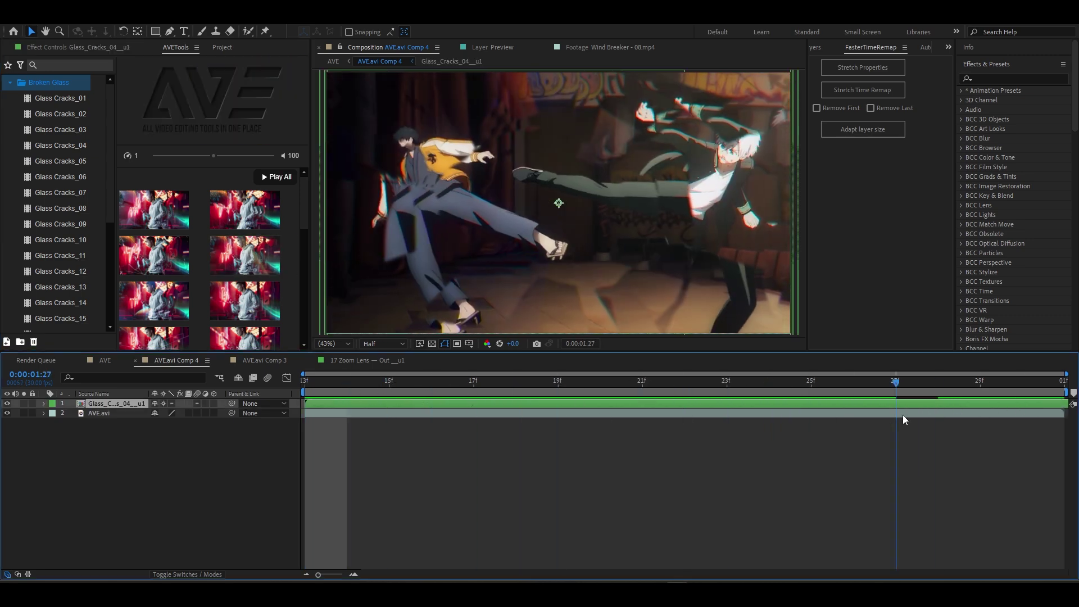
- Return to the main AVE comp and scrub the timeline to review the edit
left_click(103, 361)
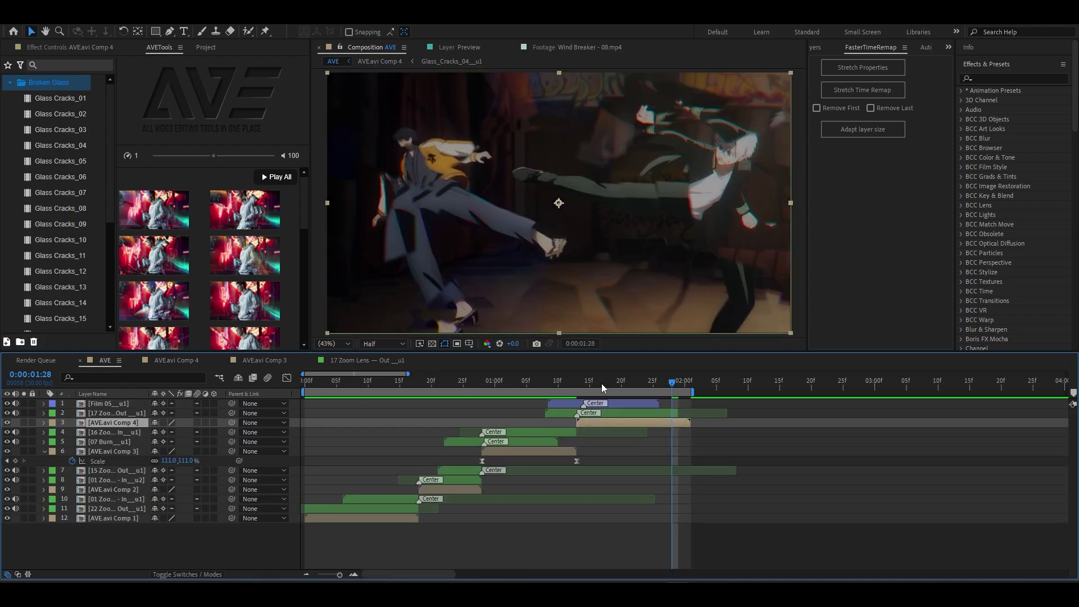
left_click_drag(601, 381, 664, 387)
left_click_drag(589, 384, 481, 389)
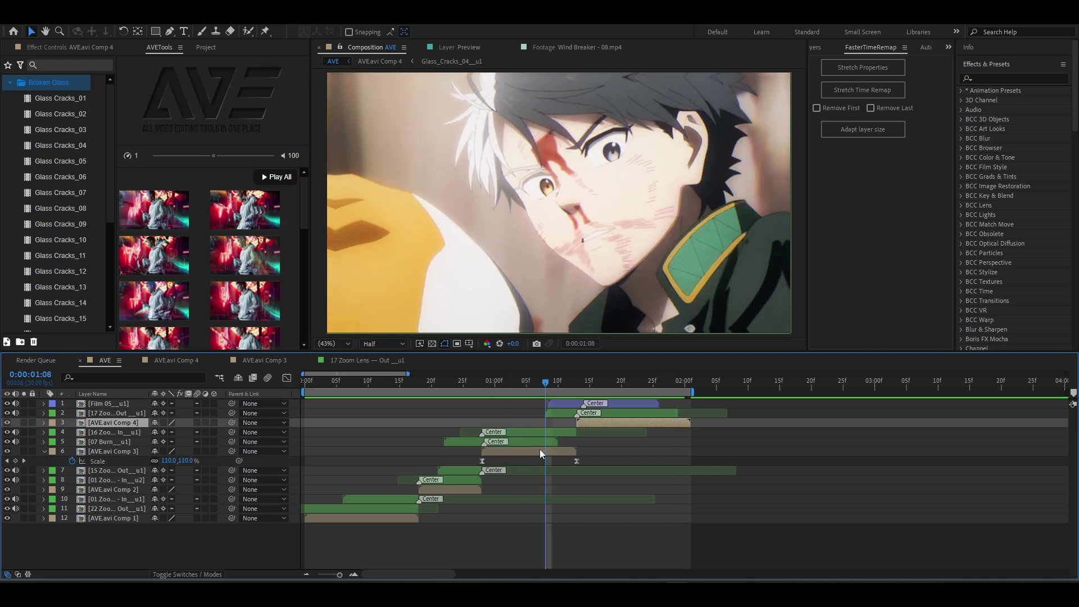
- Open AVE.avi Comp 3 and add the Prism 02 overlay as its top layer
double_click(538, 450)
left_click(10, 82)
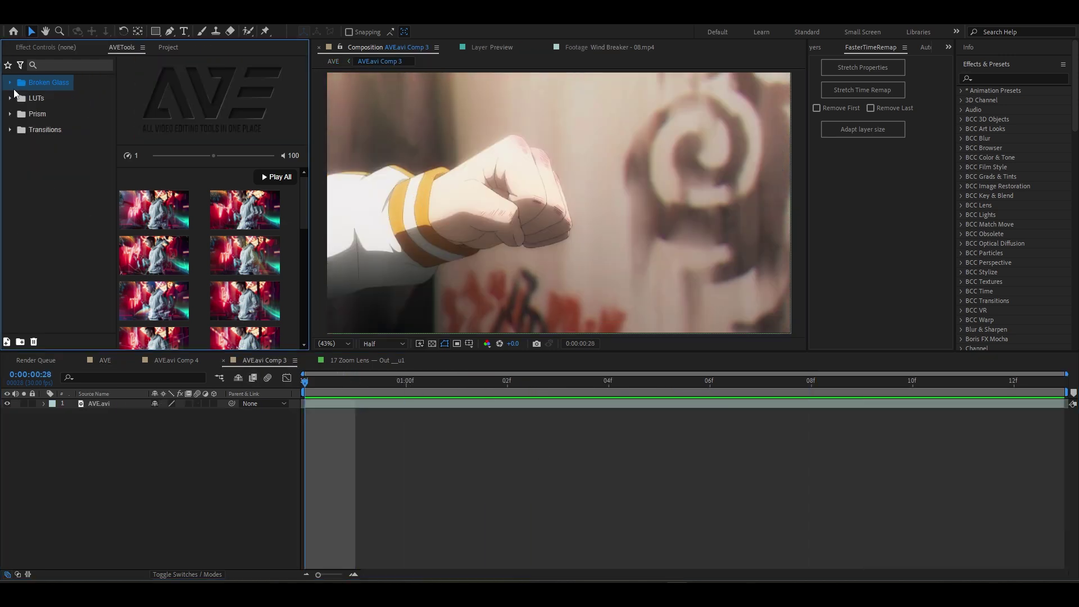
left_click(38, 115)
mouse_move(245, 255)
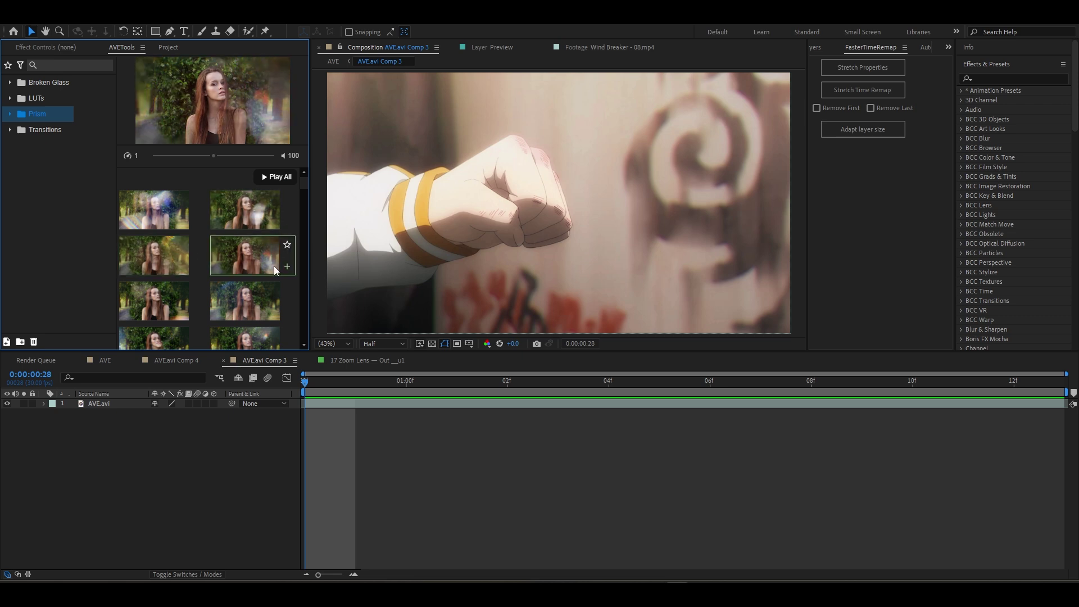
left_click(287, 221)
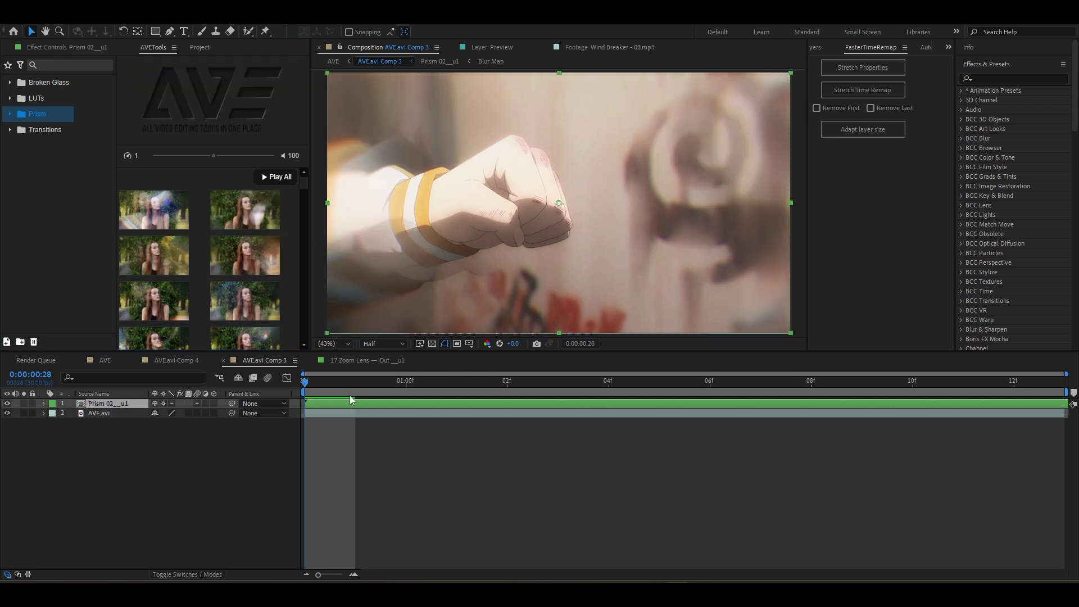
- Preview the prism transition through 1:11, then review the main AVE edit around 1:05–1:10
left_click(558, 380)
right_click(572, 414)
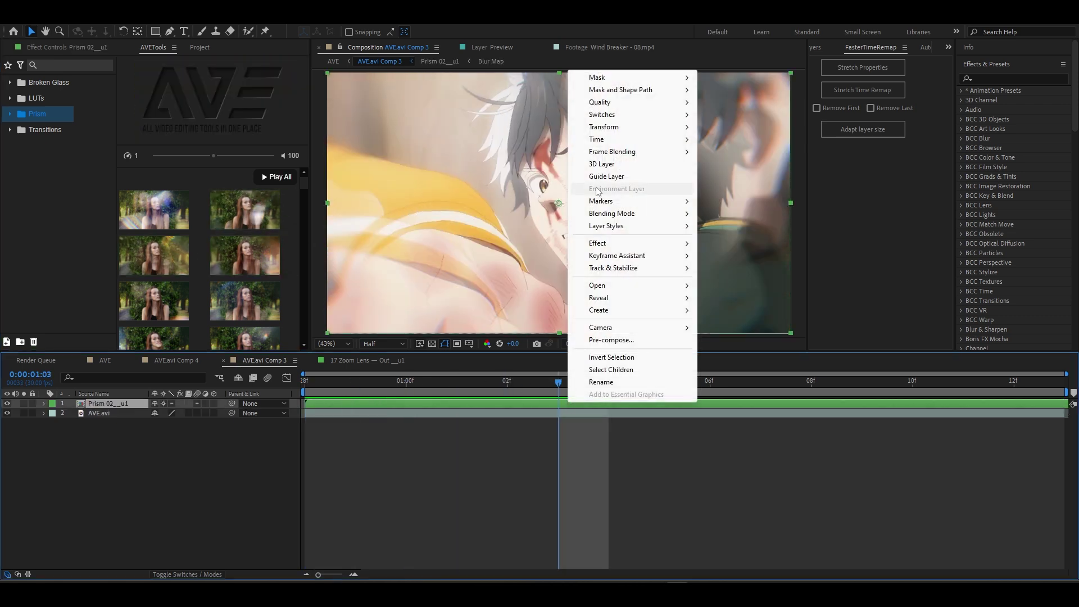
left_click(843, 224)
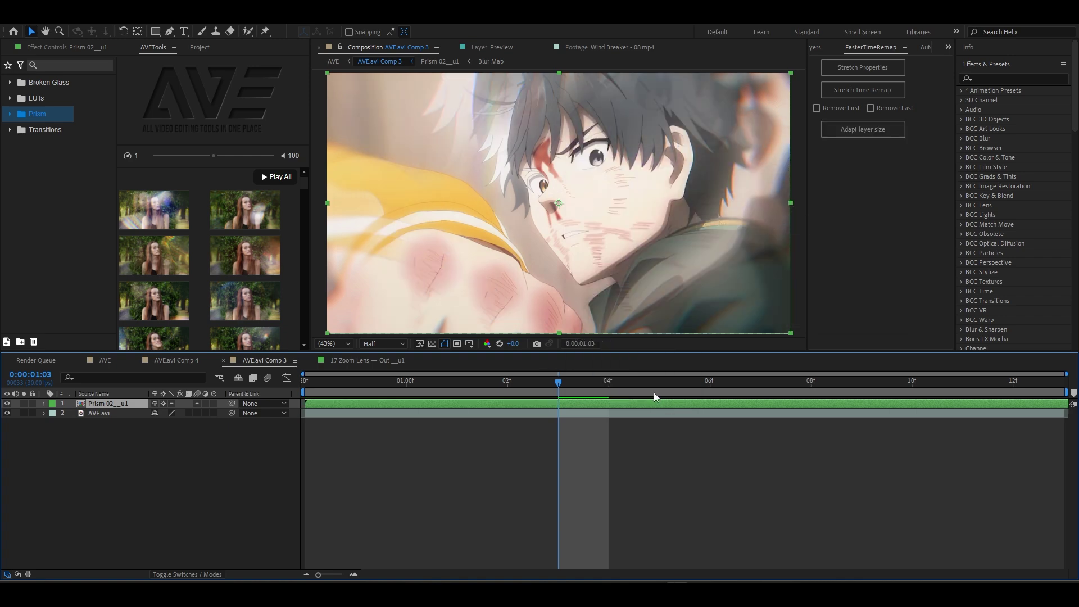
left_click_drag(438, 380, 963, 381)
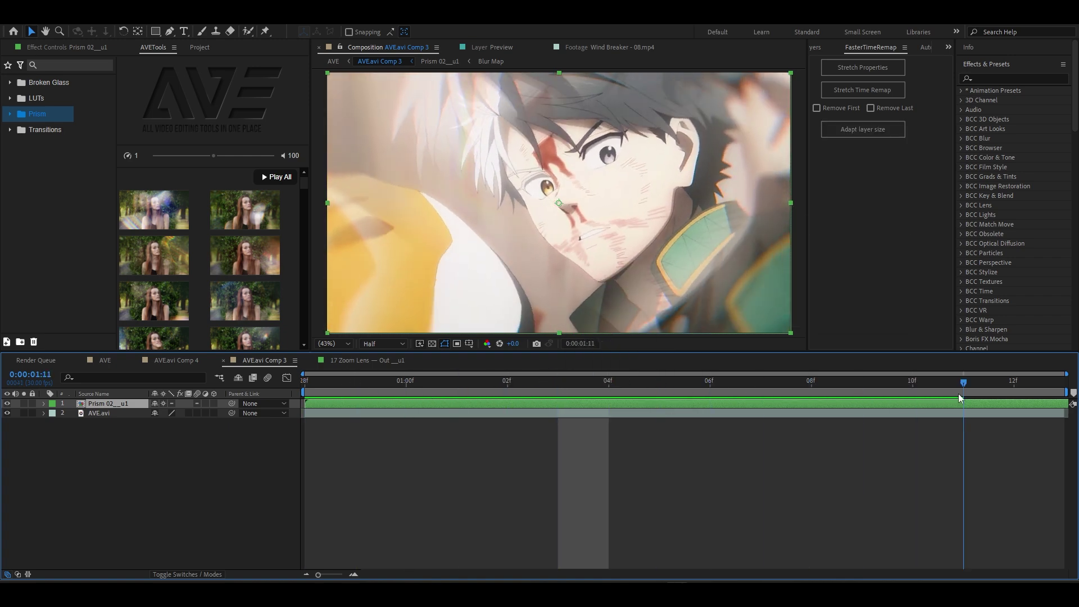
key("b")
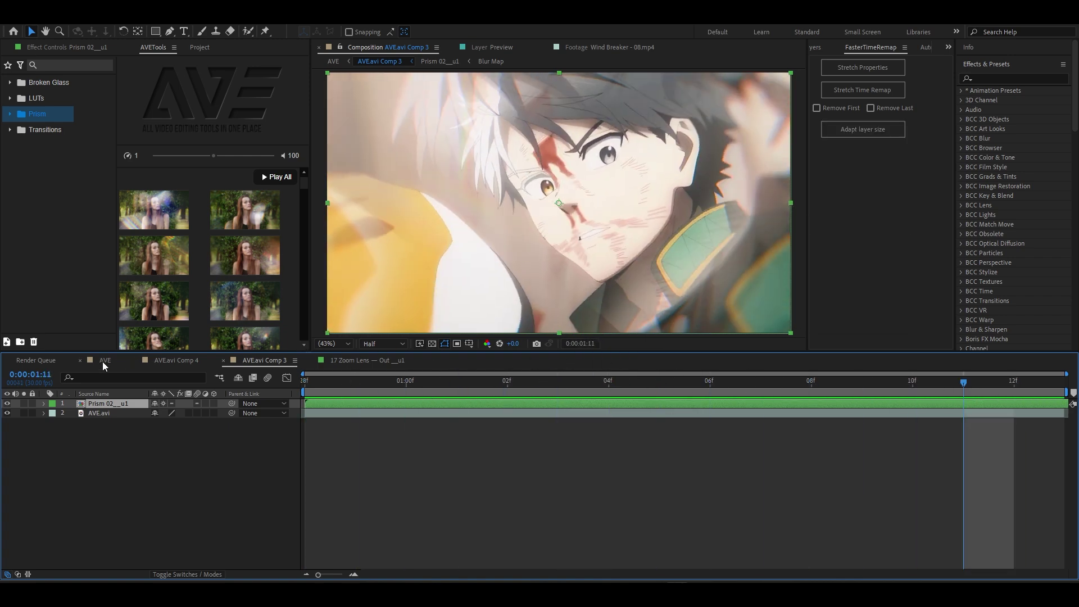
left_click(102, 362)
left_click_drag(524, 381, 684, 388)
- Browse the AVE LUT collections and settle on Cinematic - Hollywood's back to the future preset
key("space")
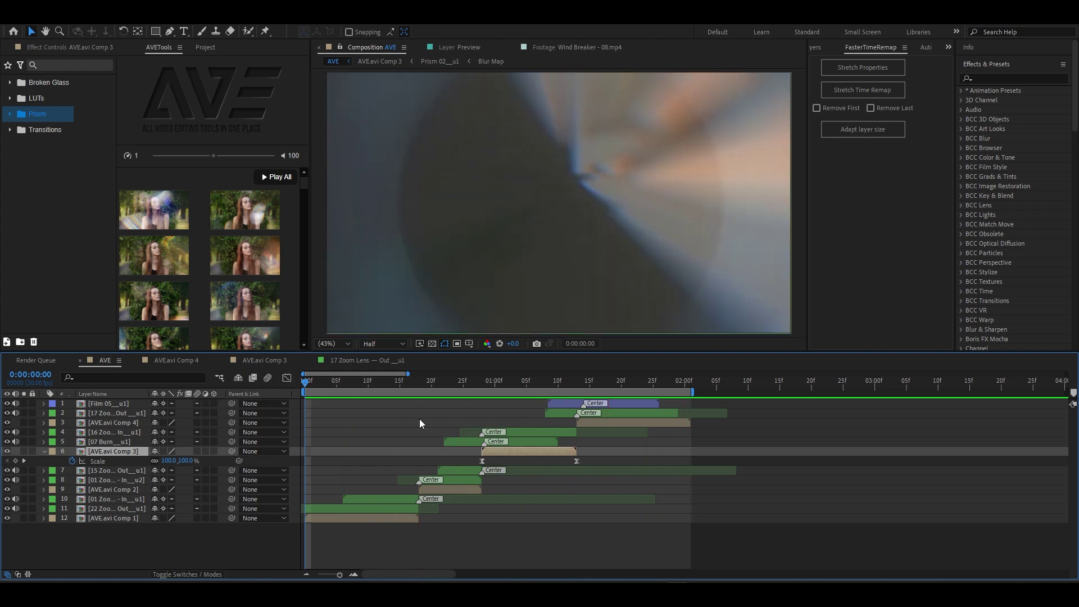
left_click(41, 98)
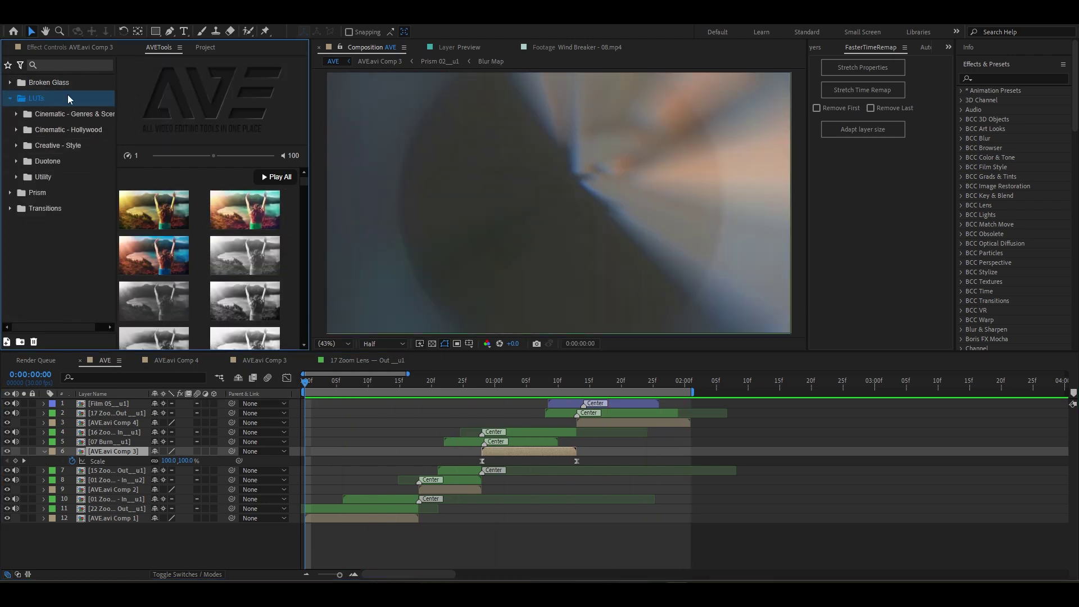
left_click(103, 146)
left_click(72, 131)
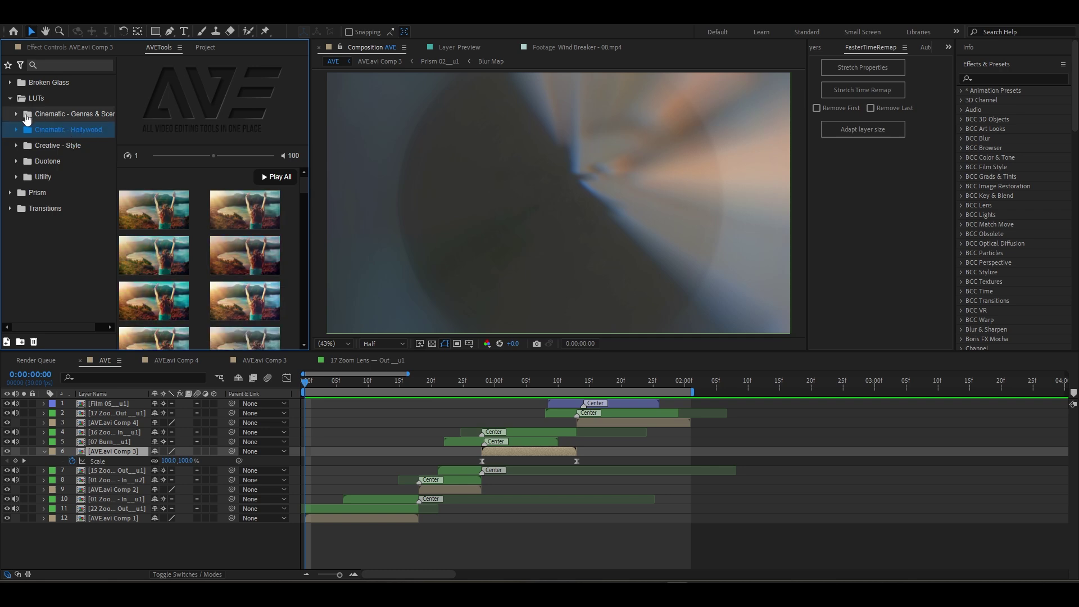
left_click(83, 115)
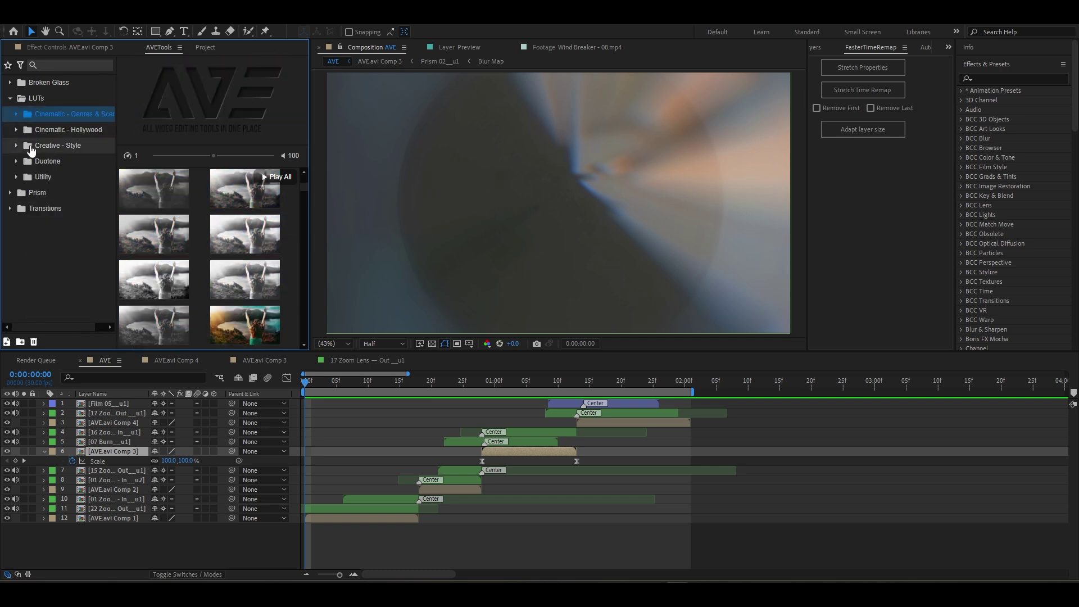
left_click(33, 130)
left_click(48, 162)
mouse_move(244, 209)
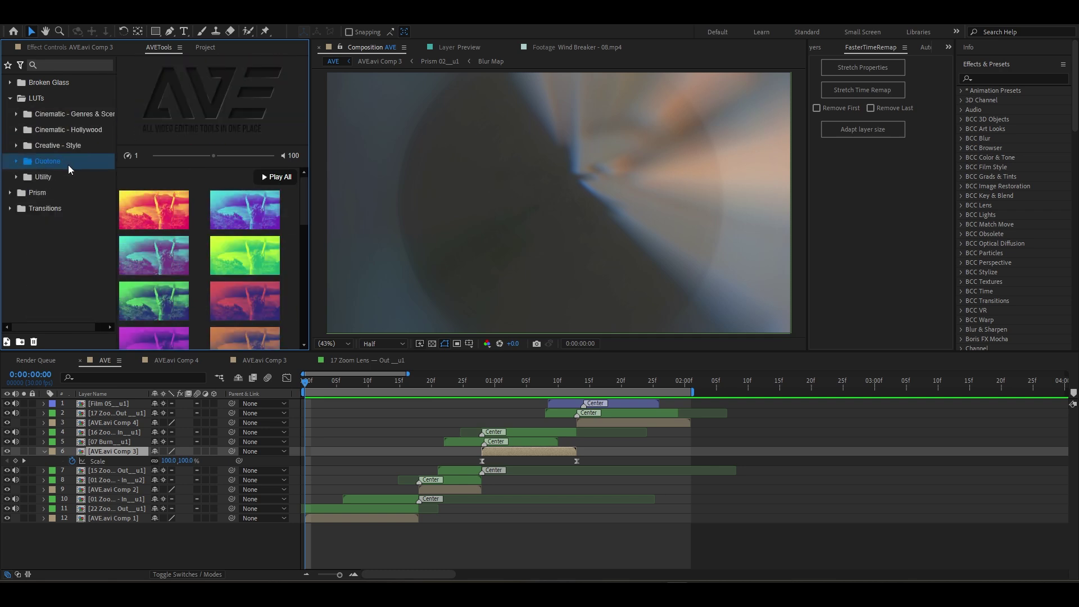
scroll(233, 307, "down", 2)
left_click(42, 177)
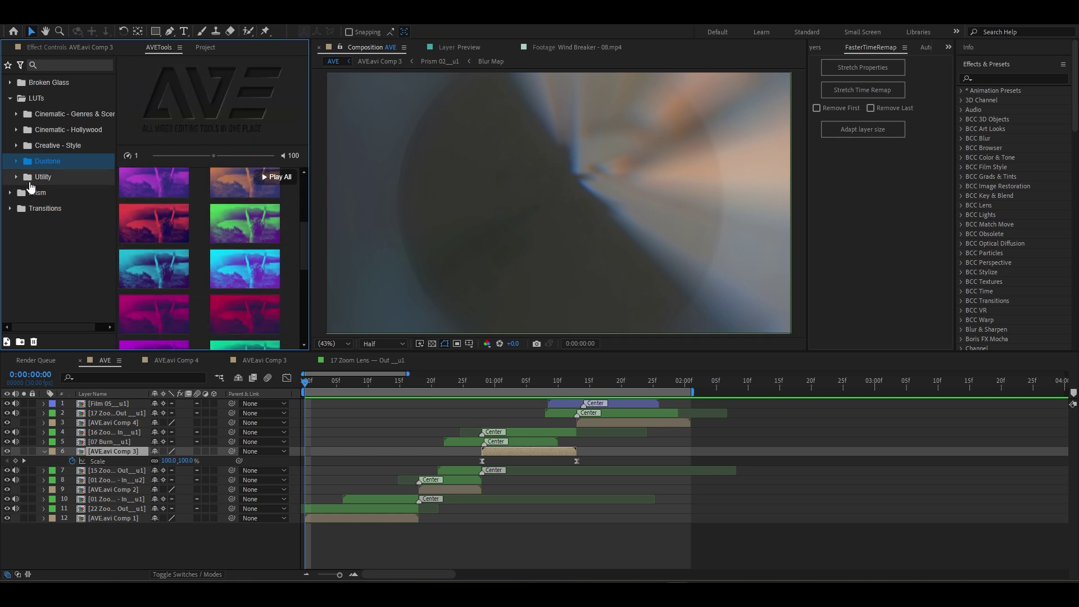
scroll(249, 323, "down", 2)
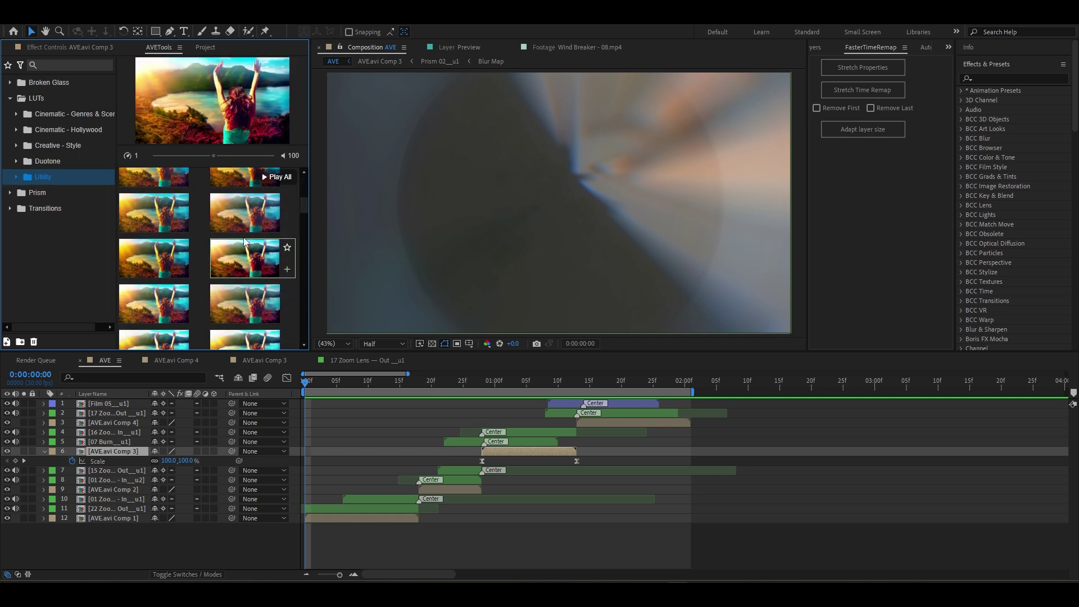
left_click(68, 128)
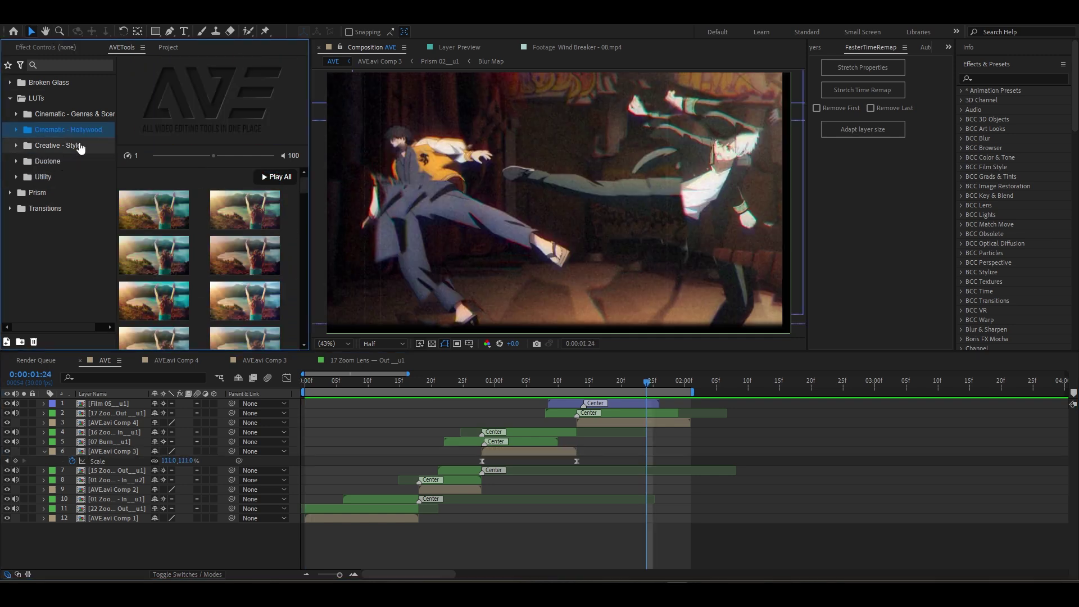
scroll(280, 276, "down", 1)
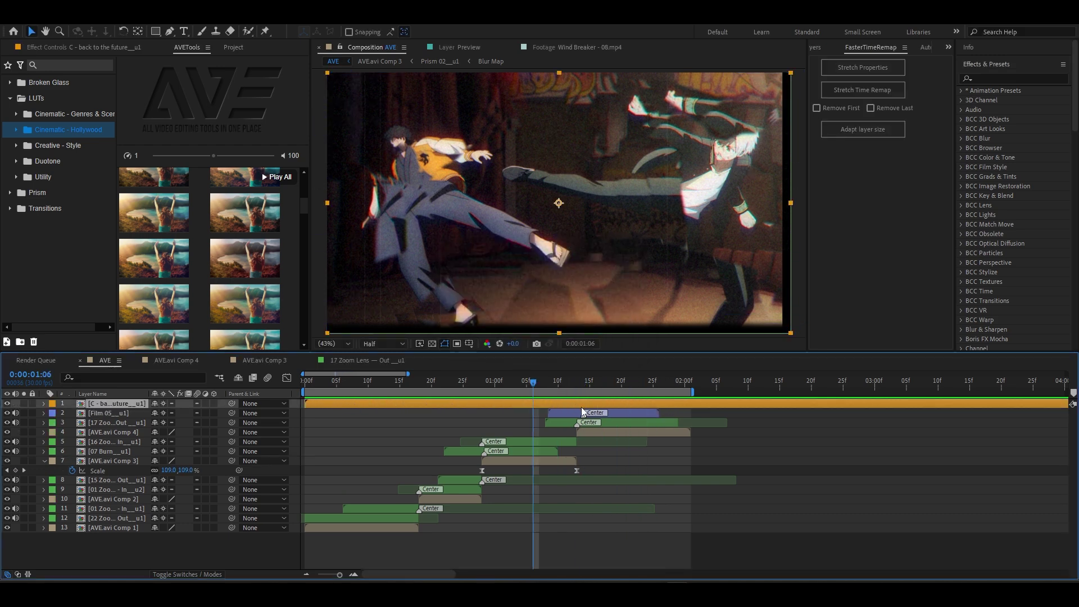
- Review the graded edit near its end, then play it back from about 0:27
left_click_drag(591, 382, 692, 382)
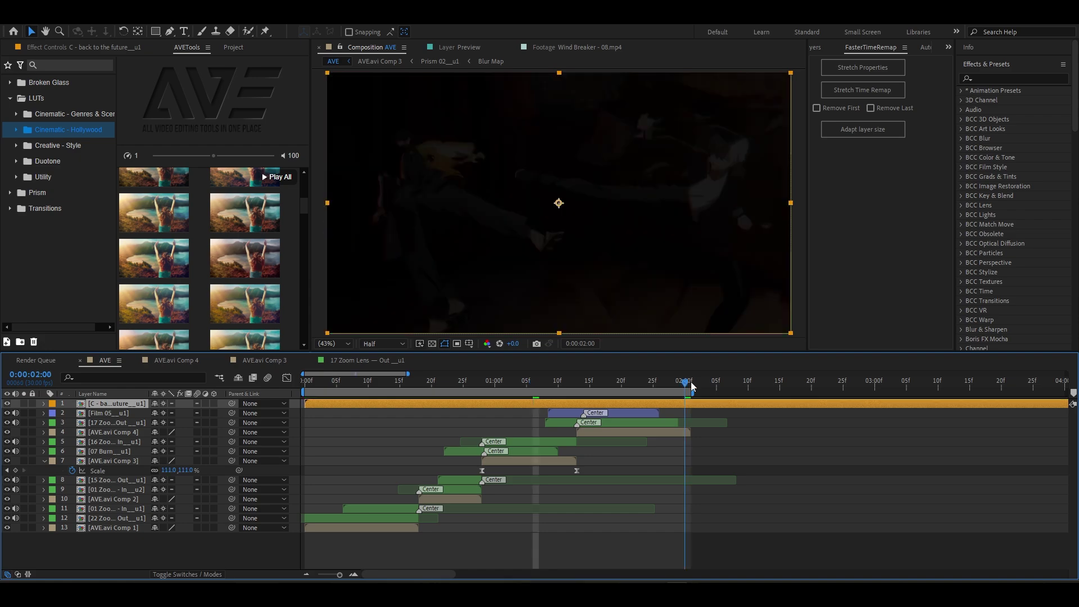
left_click(700, 548)
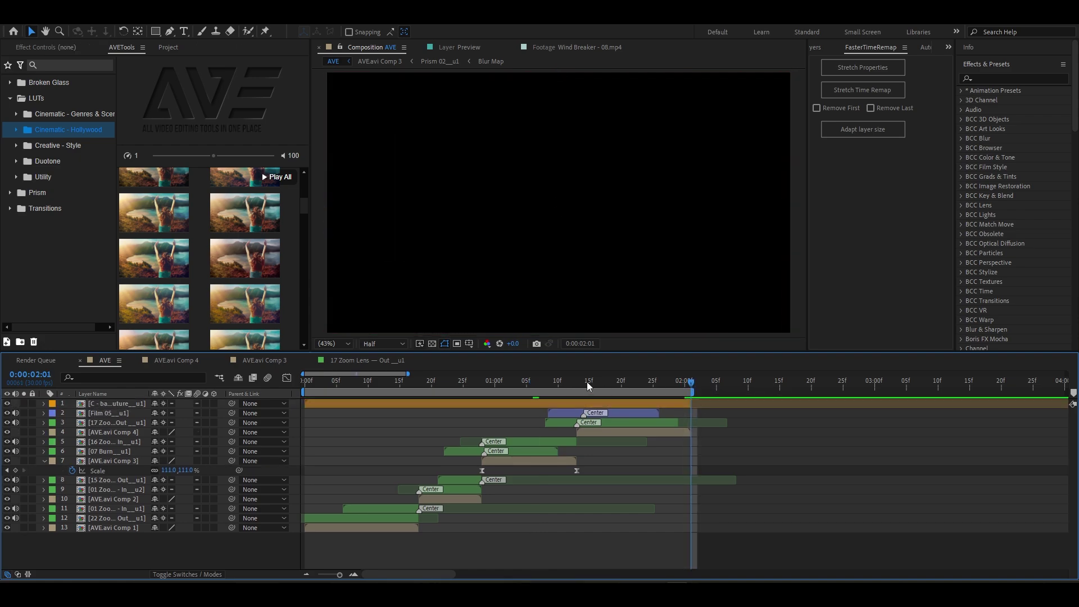
left_click_drag(692, 382, 476, 381)
key("space")
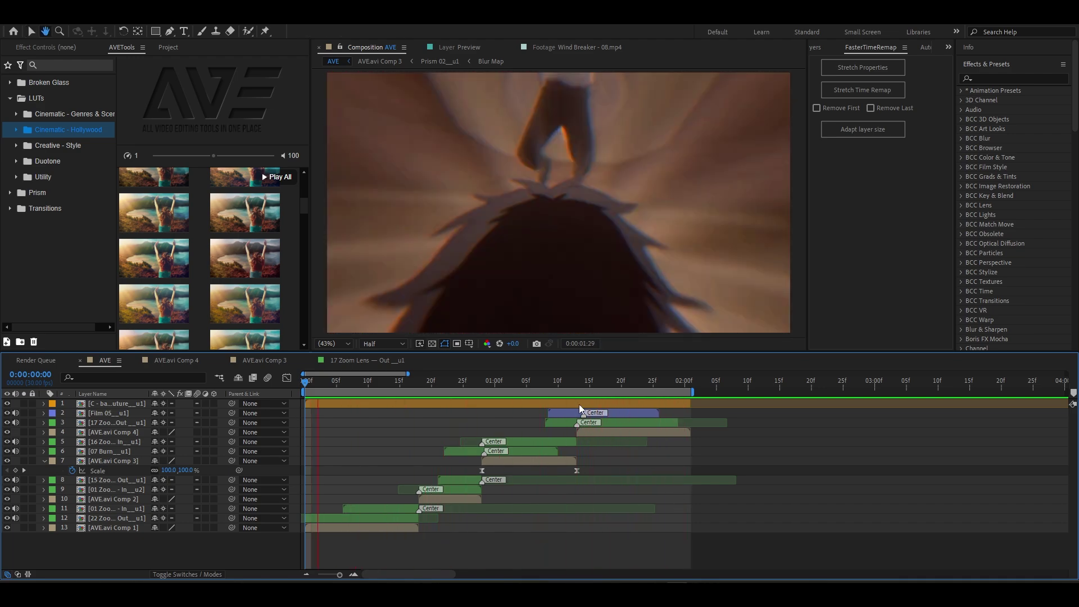
left_click(318, 381)
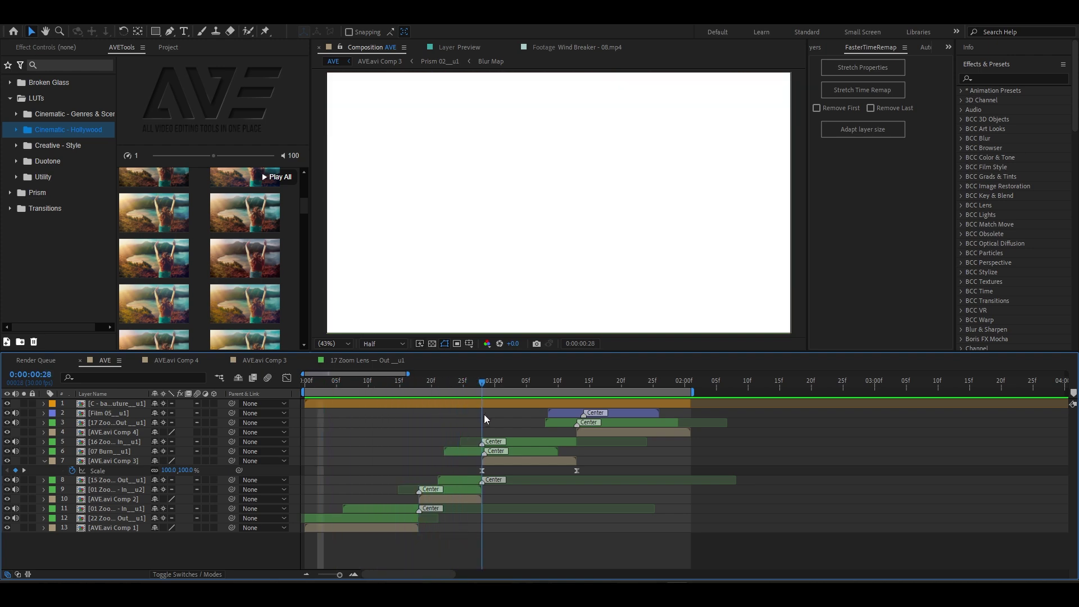
mouse_move(485, 419)
left_mouse_down()
mouse_move(527, 426)
mouse_move(436, 435)
mouse_move(678, 459)
left_mouse_up()
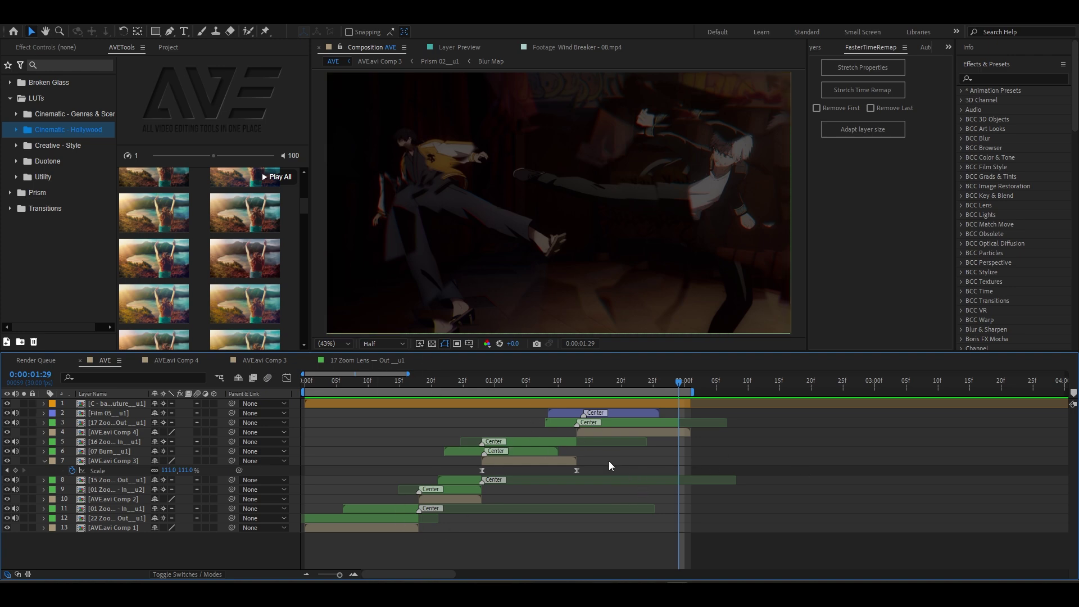
left_click(585, 390)
left_click_drag(580, 387, 647, 386)
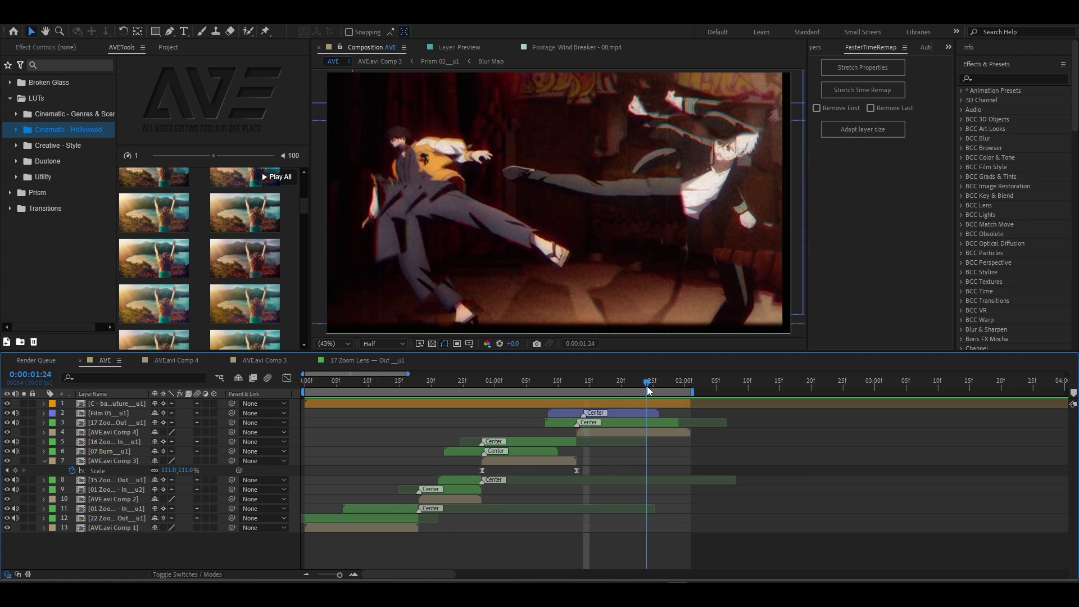
left_click(601, 404)
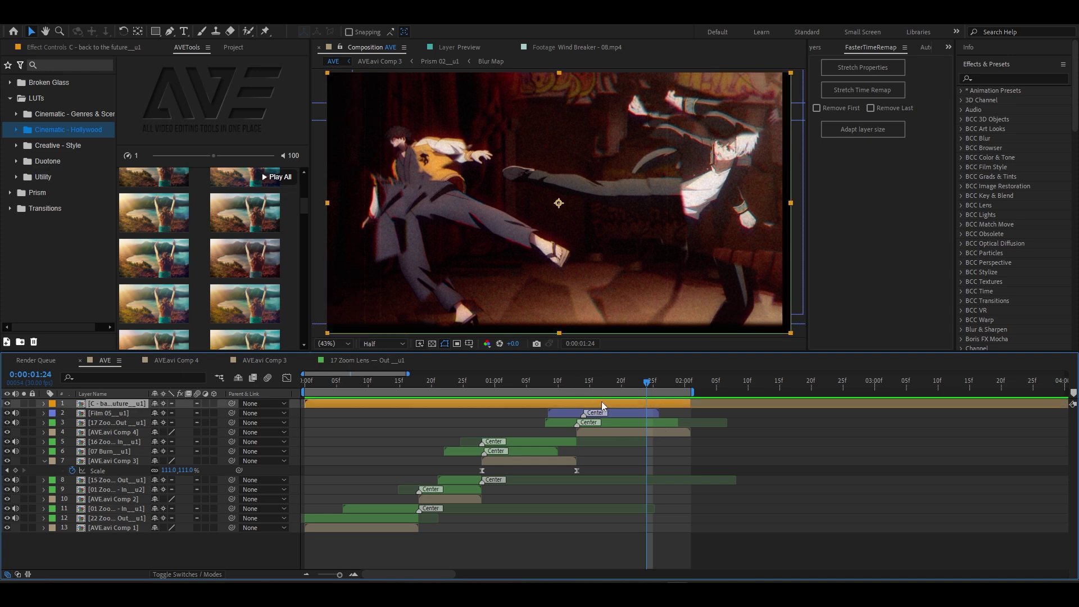
- Pre-compose every layer of the AVE edit into Pre-comp 1
left_click(400, 532, "shift")
key("ctrl+shift+c")
key("Return")
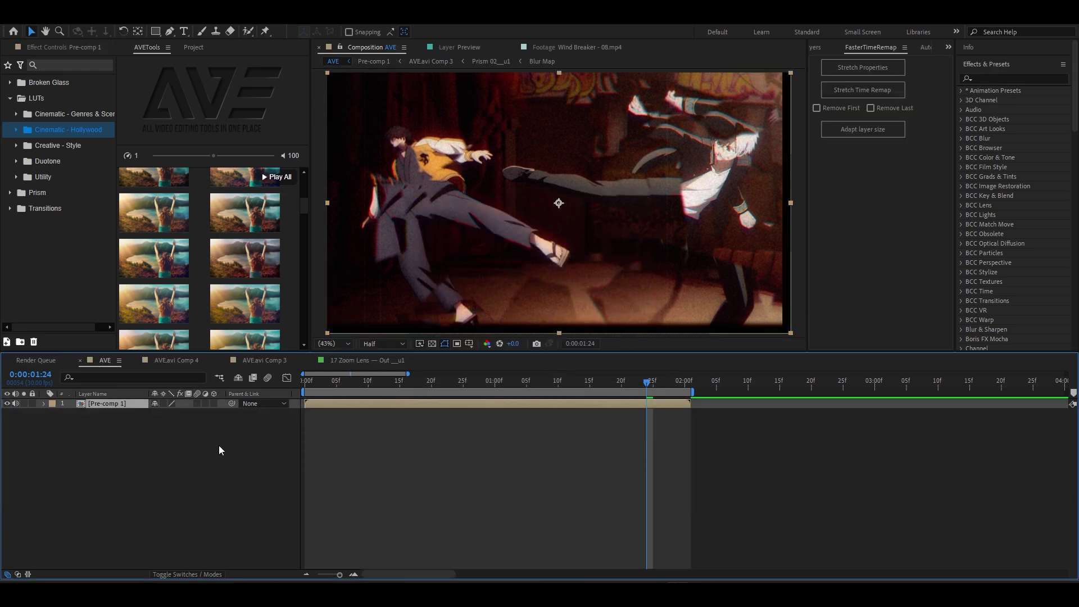
- Add an adjustment layer above Pre-comp 1 and trim it to end at 2:00
right_click(203, 297)
left_click(405, 305)
left_click_drag(650, 381, 688, 382)
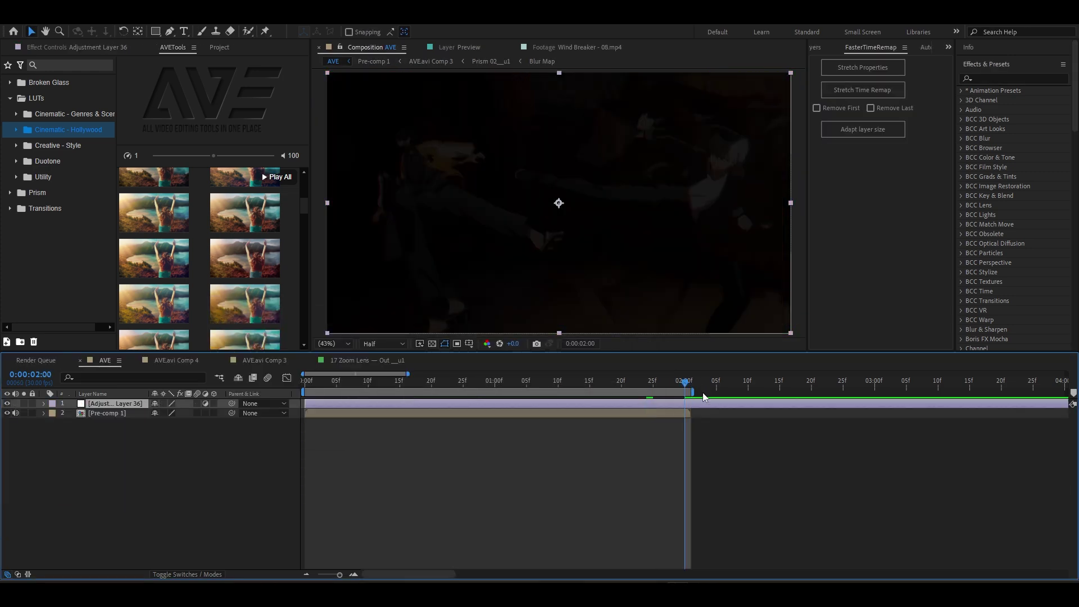
key("ctrl+shift+d")
key("Delete")
left_click(490, 381)
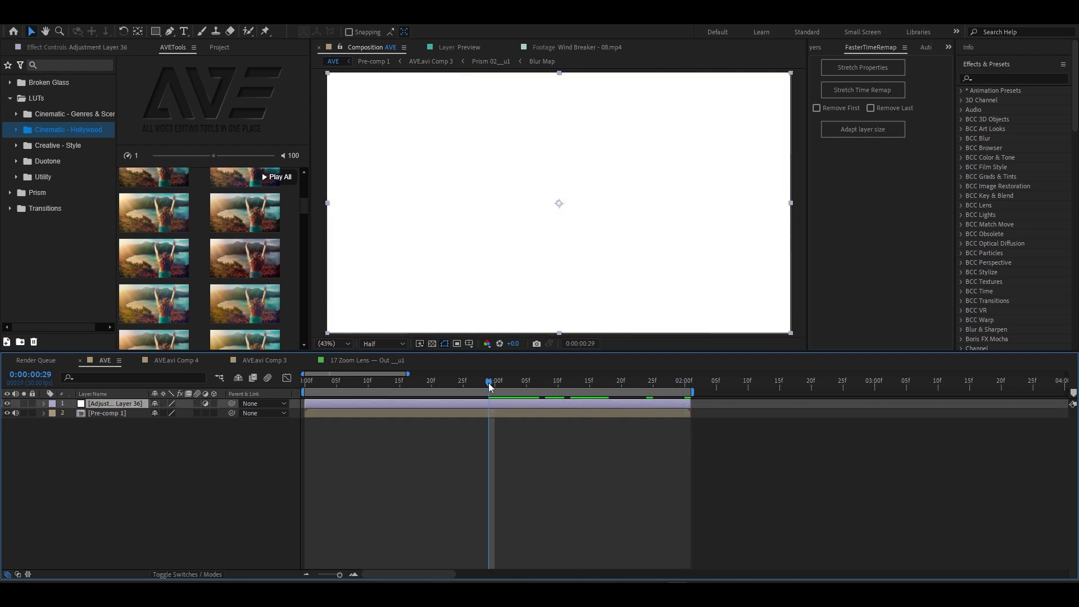
left_click(557, 381)
- Apply RSMB Pro motion blur to the adjustment layer via FX Console
key("ctrl+space")
type("rs")
key("Return")
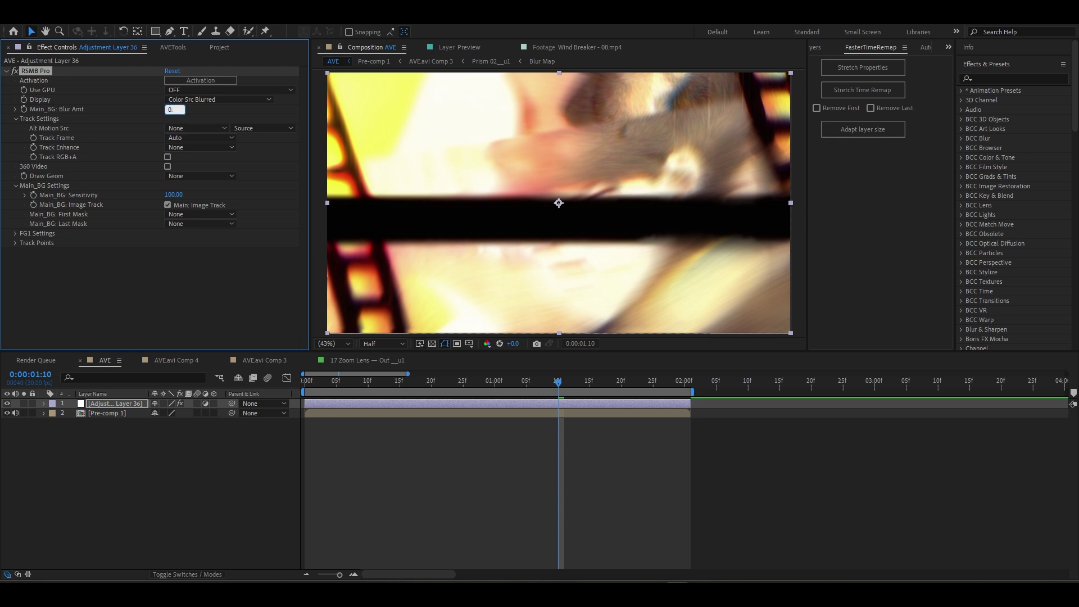
- RAM preview the motion-blurred edit, then stop back at the start
key("KP_0")
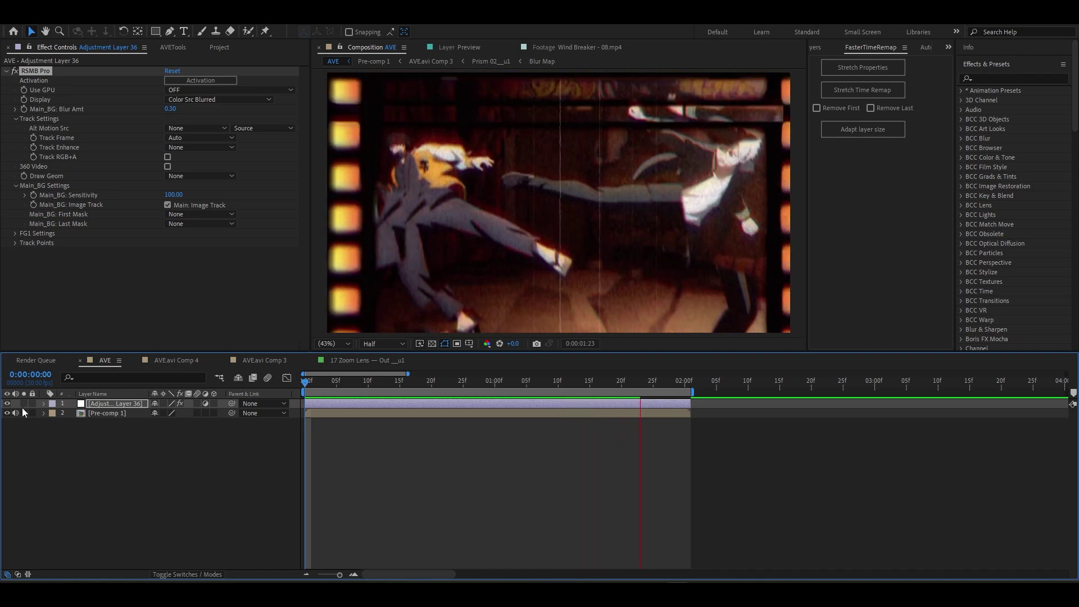
key("space")
key("space")
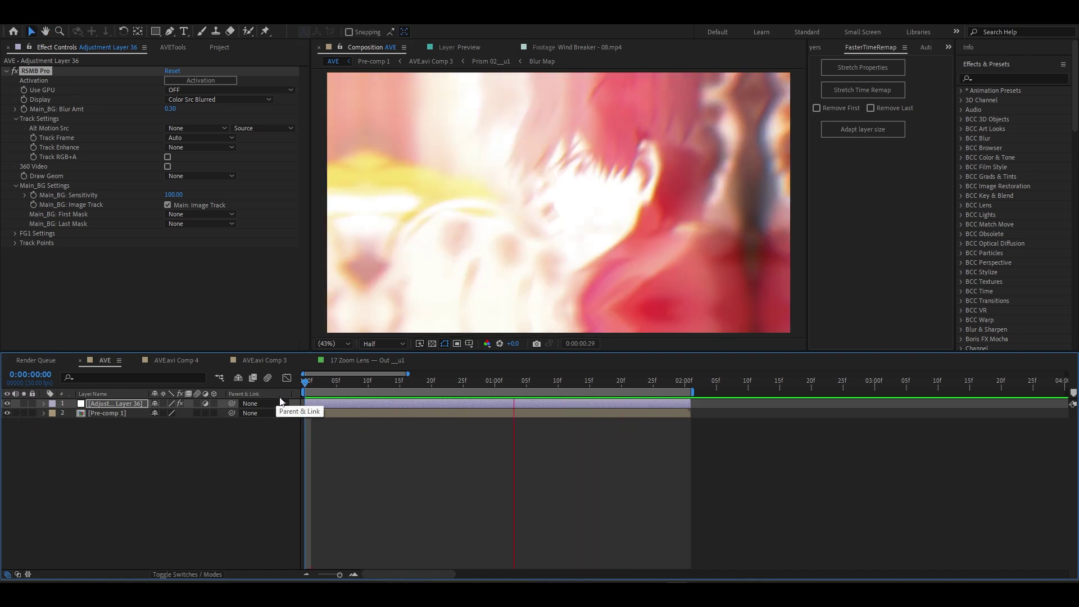